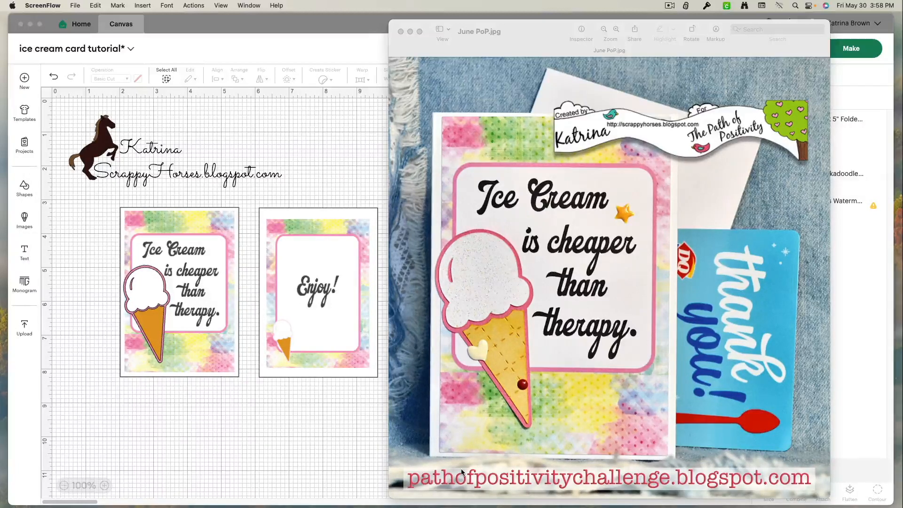
Clear the reference photo away and move both 3.5 x 5 in card-blank outlines from behind the finished panels to the canvas's far right area.
drag(511, 43, 0, 39)
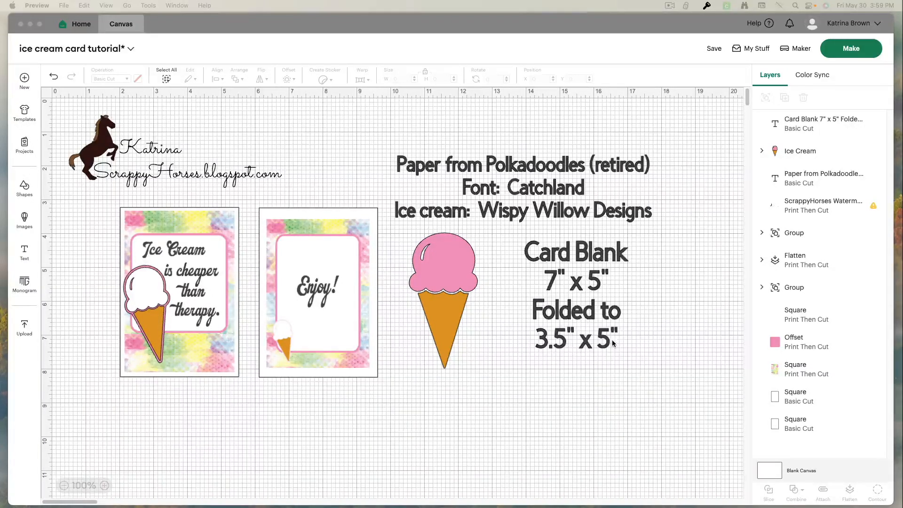
click(348, 210)
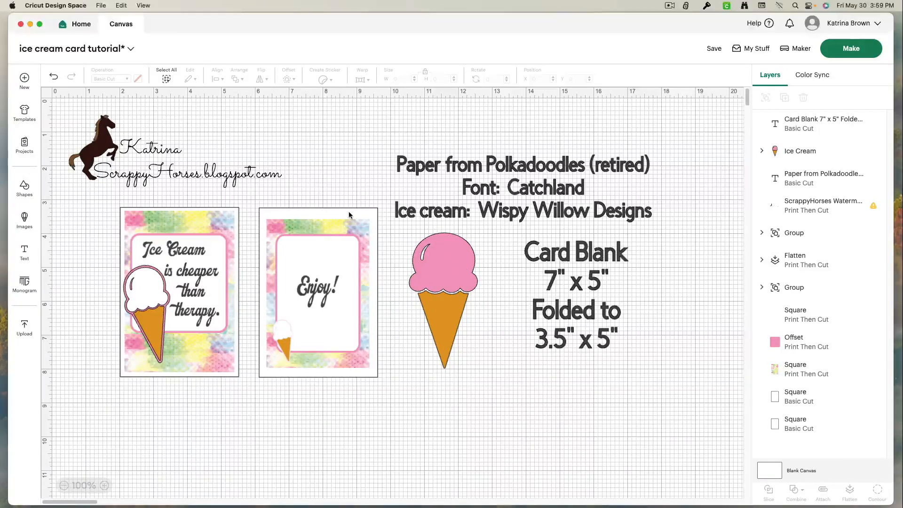
drag(351, 209, 349, 210)
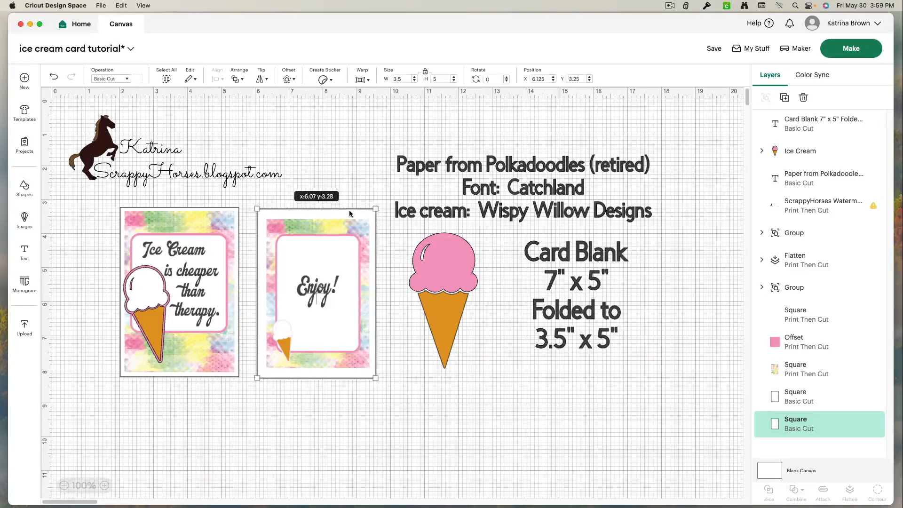
drag(240, 221, 777, 339)
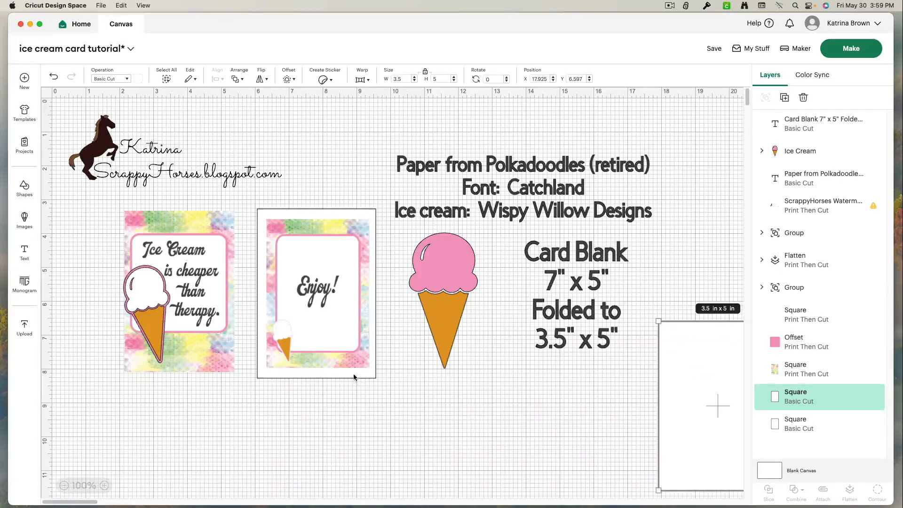
drag(357, 376, 768, 461)
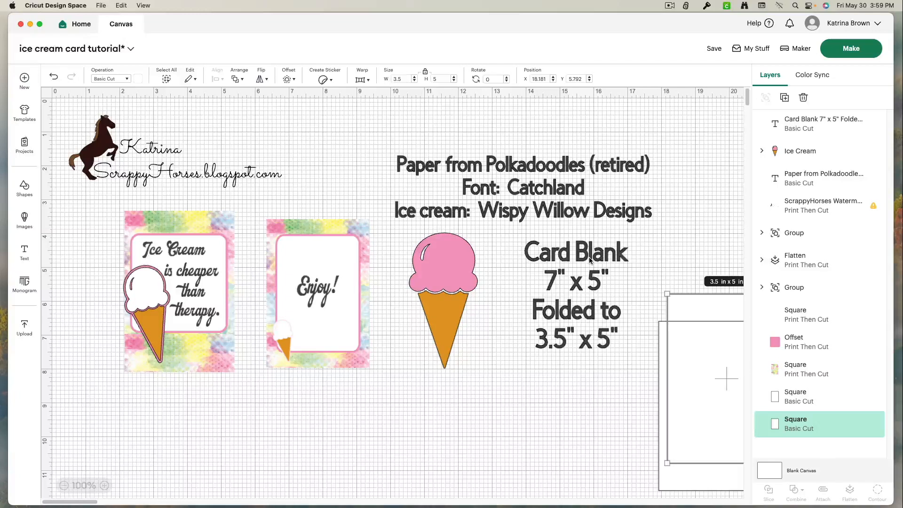
Move the card blank size note and the pink ice cream cone to the far right area of the canvas.
drag(589, 256, 704, 377)
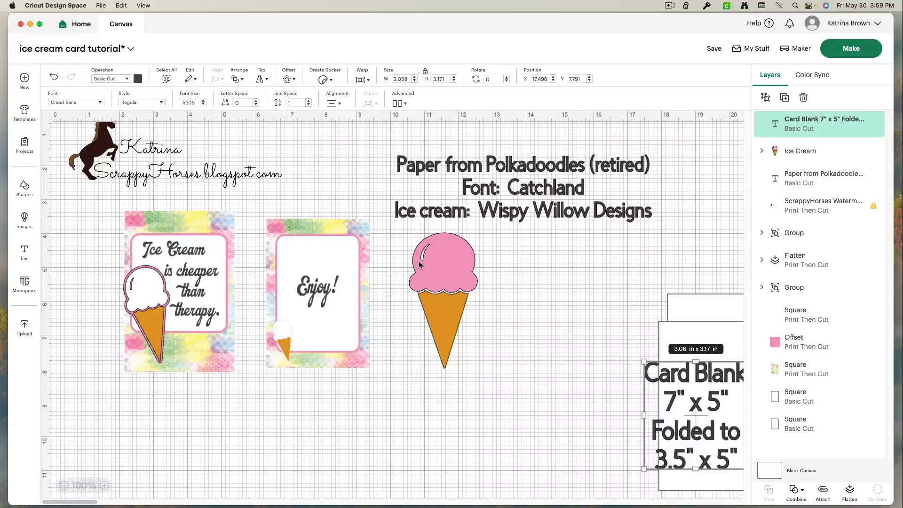
drag(430, 265, 686, 150)
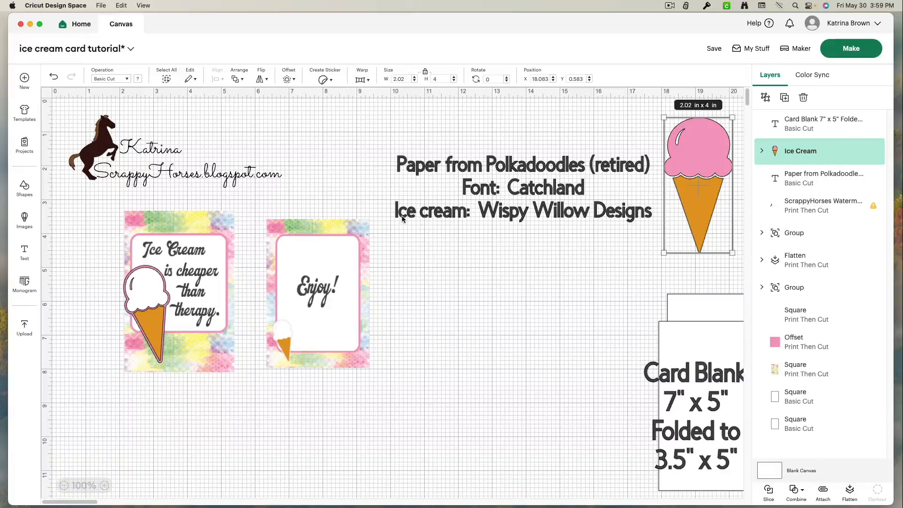
mouse_move(699, 189)
mouse_down()
mouse_move(631, 206)
mouse_move(692, 193)
mouse_up()
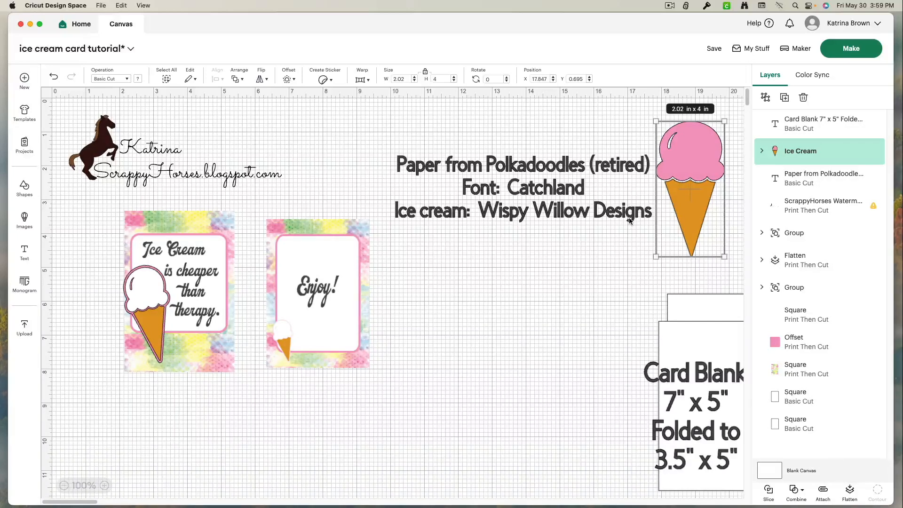
Add a plain square and a rounded-corner square to the canvas, placing the rounded one below the paper and font credits.
click(205, 219)
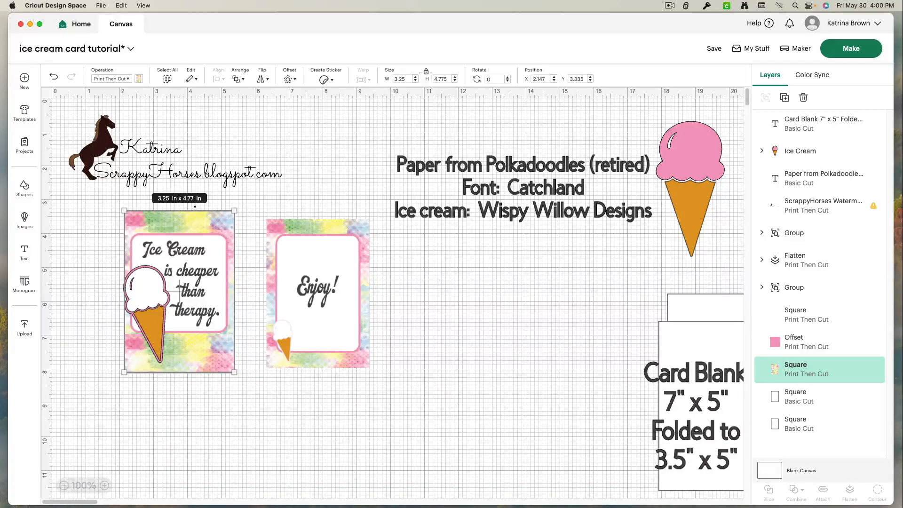
click(29, 197)
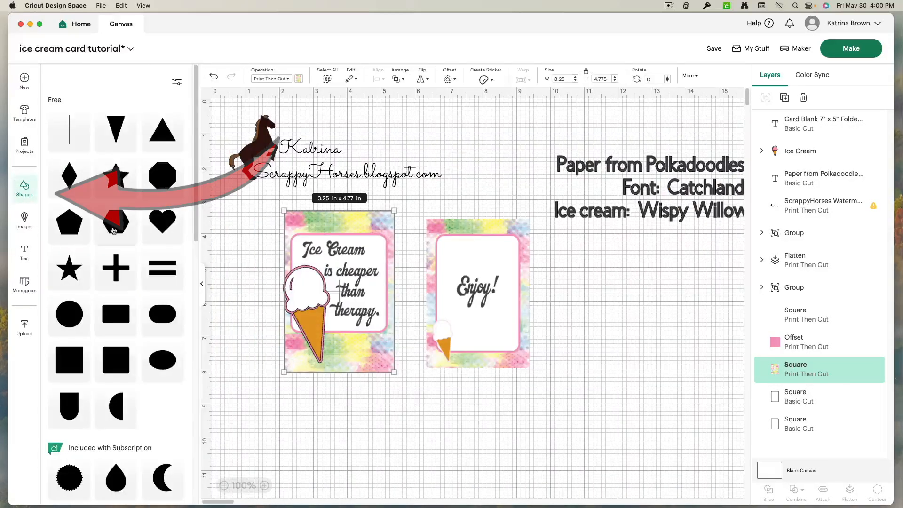
click(78, 360)
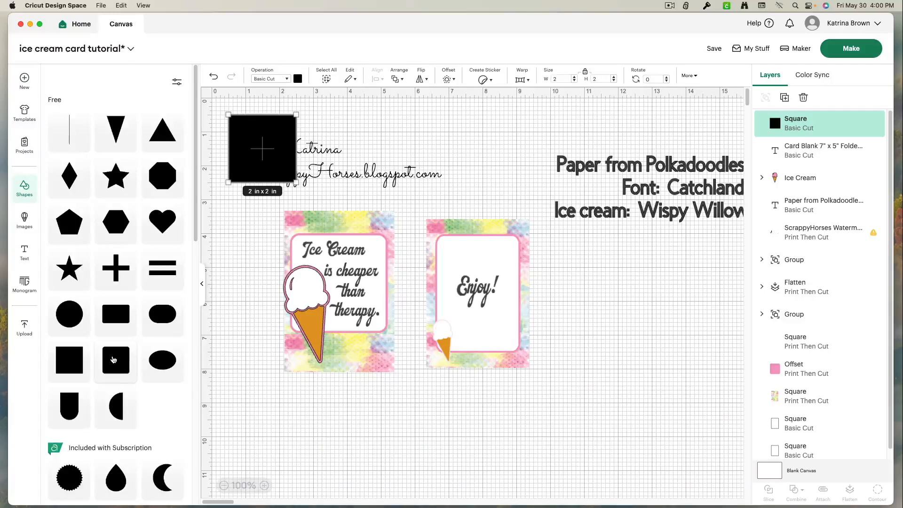
click(113, 360)
drag(279, 175, 678, 270)
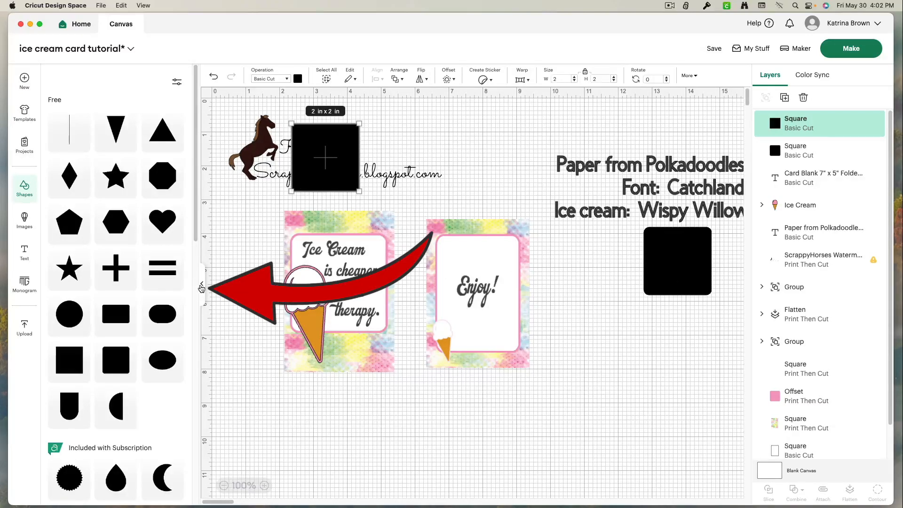
click(201, 288)
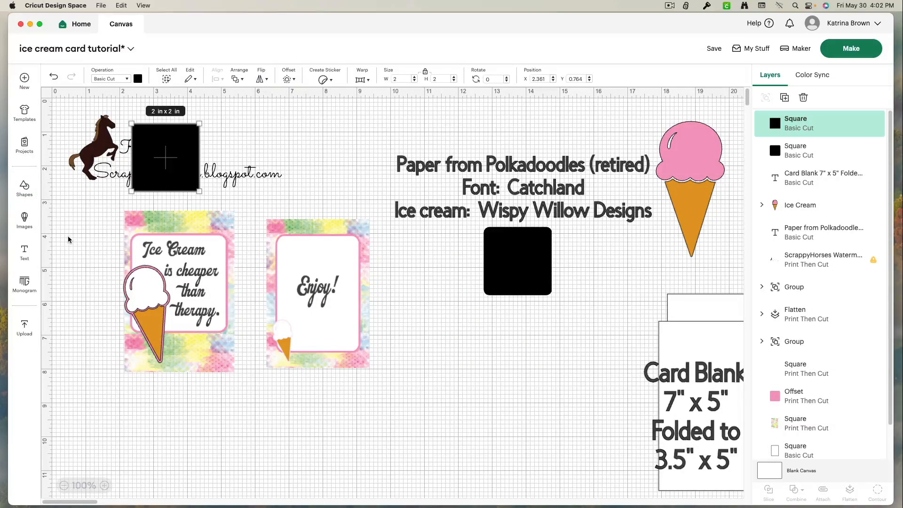
Unlock the plain square's proportions, resize it to 3.25 x 4.77 in, and move it to open canvas beneath the rounded square.
drag(147, 165, 149, 164)
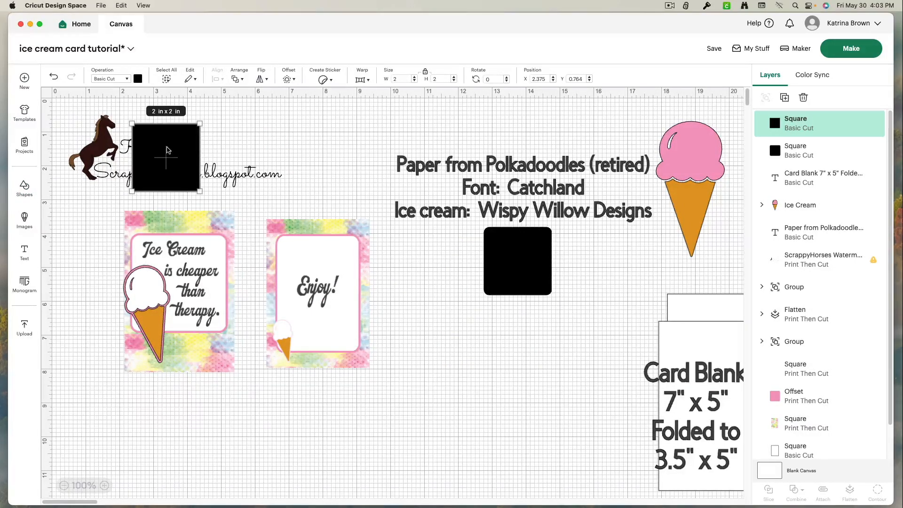
click(426, 73)
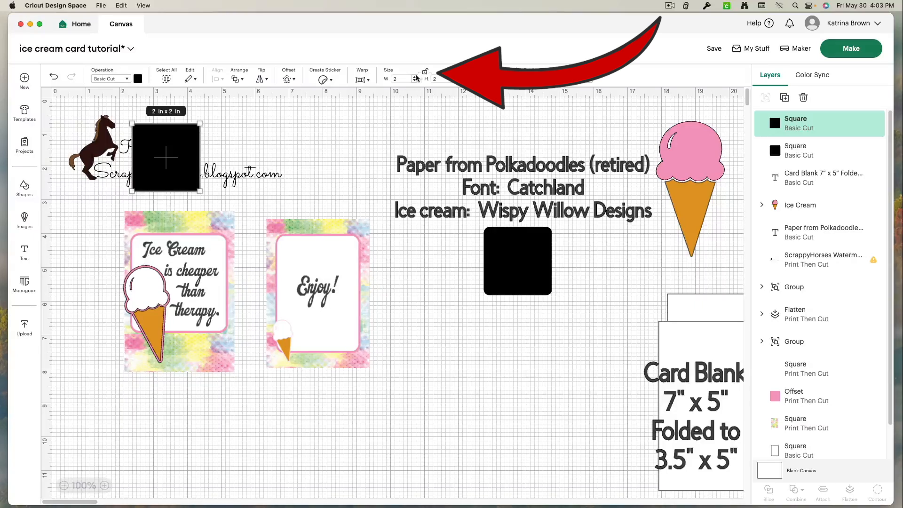
drag(399, 78, 391, 81)
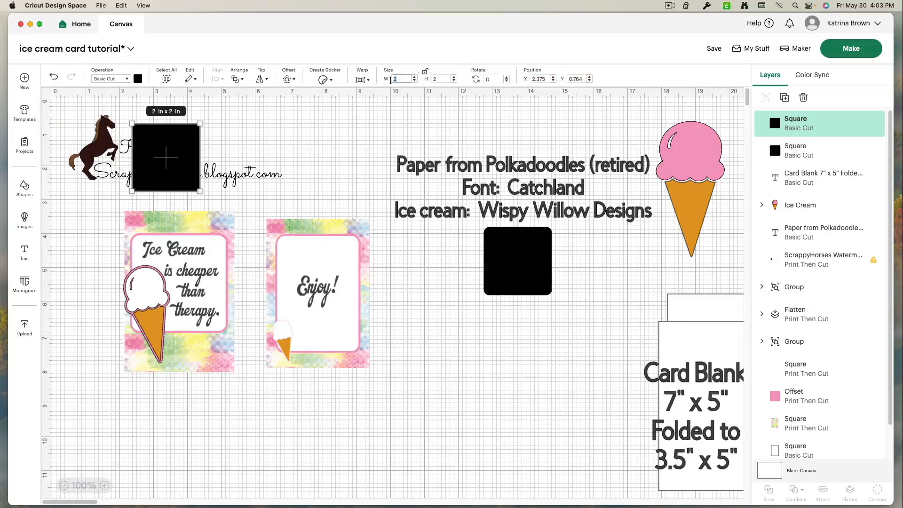
text(3.25)
key(Tab)
text(4.77)
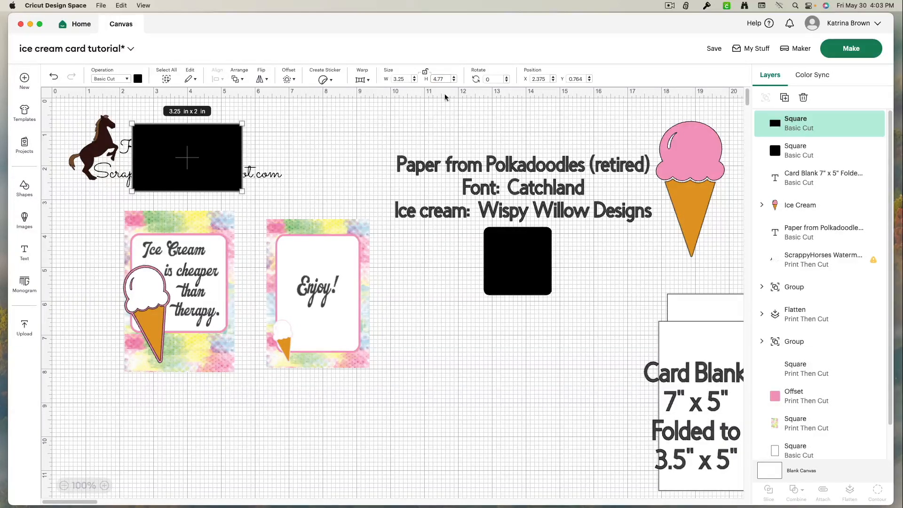
click(218, 176)
drag(217, 177, 222, 262)
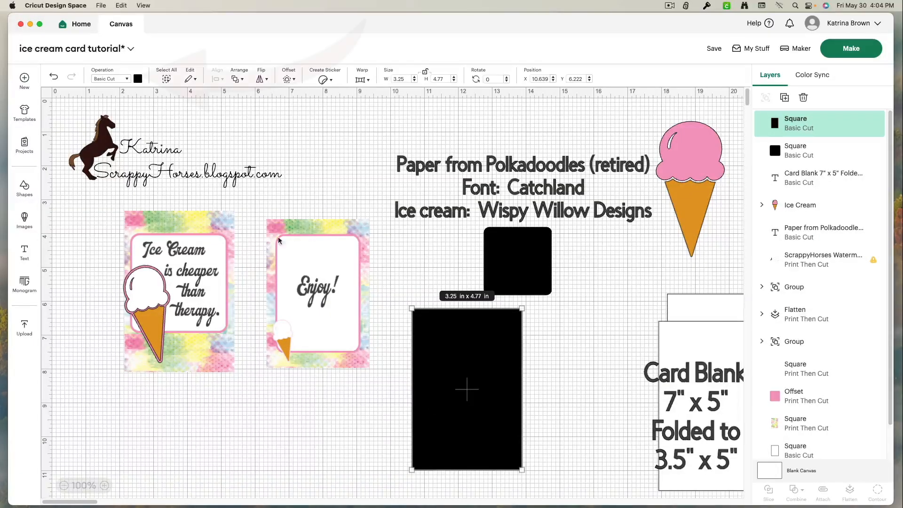
Set the 3.25 x 4.77 in rectangle to Print Then Cut and fill it with the pastel pink, green and yellow watercolor pattern.
click(122, 80)
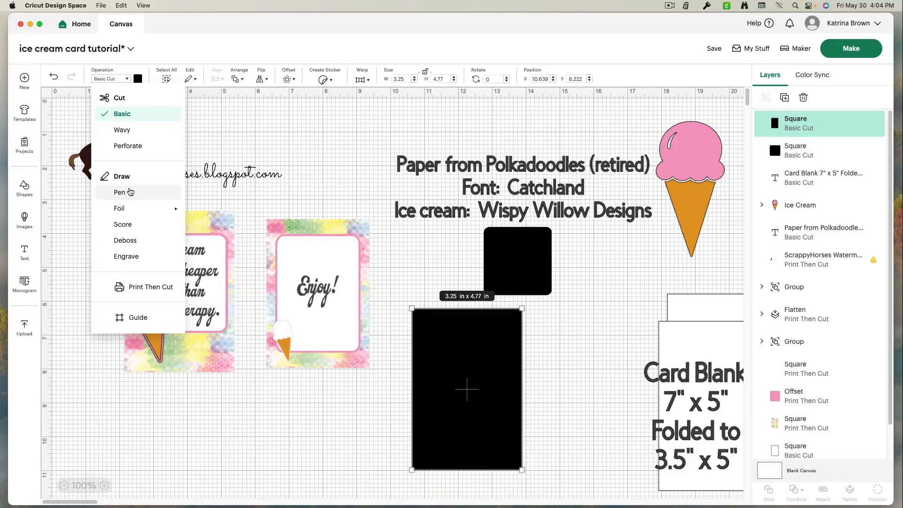
click(147, 289)
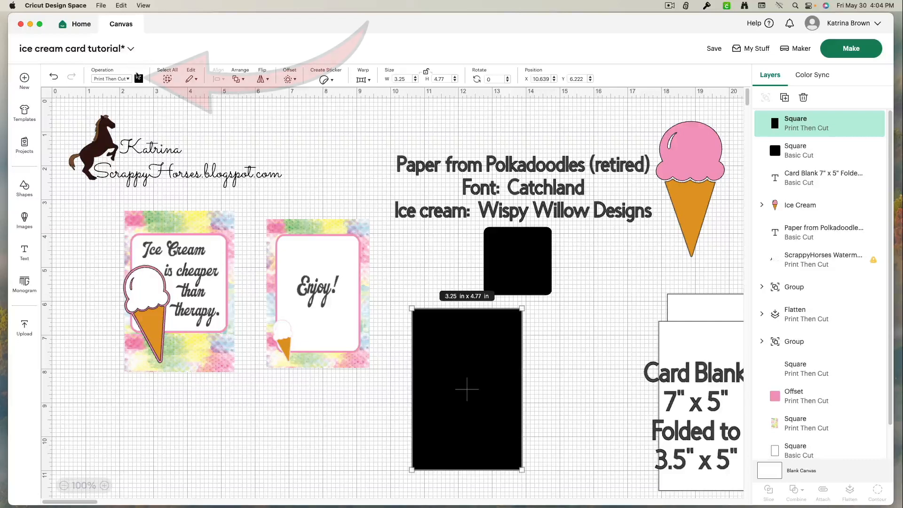
click(138, 79)
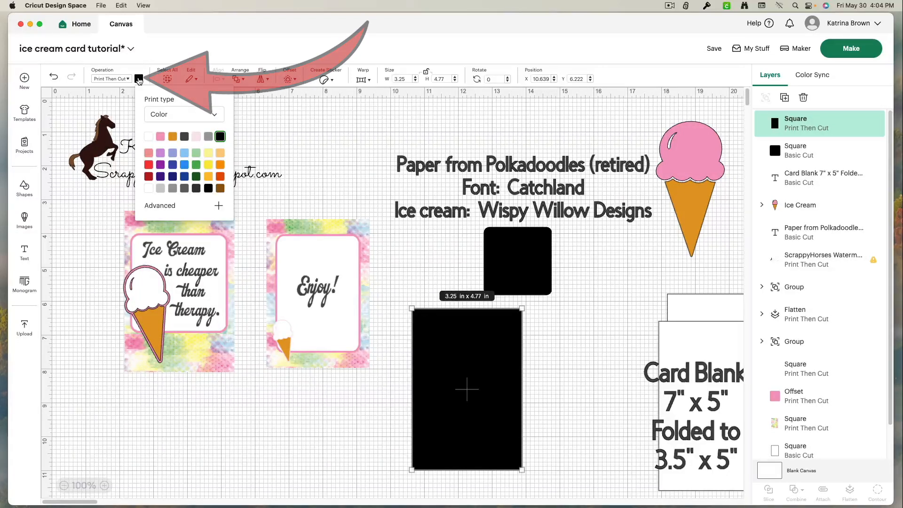
click(158, 115)
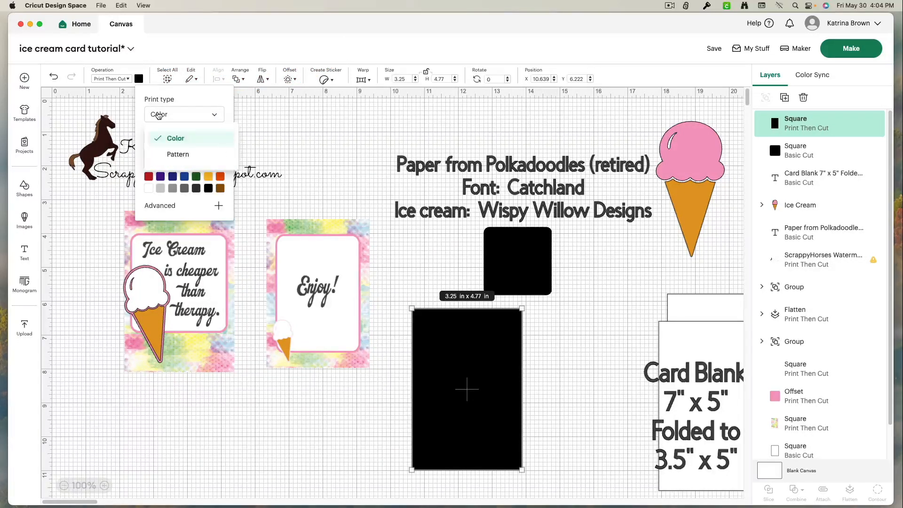
click(176, 156)
scroll(177, 157, down, 15)
scroll(193, 172, up, 5)
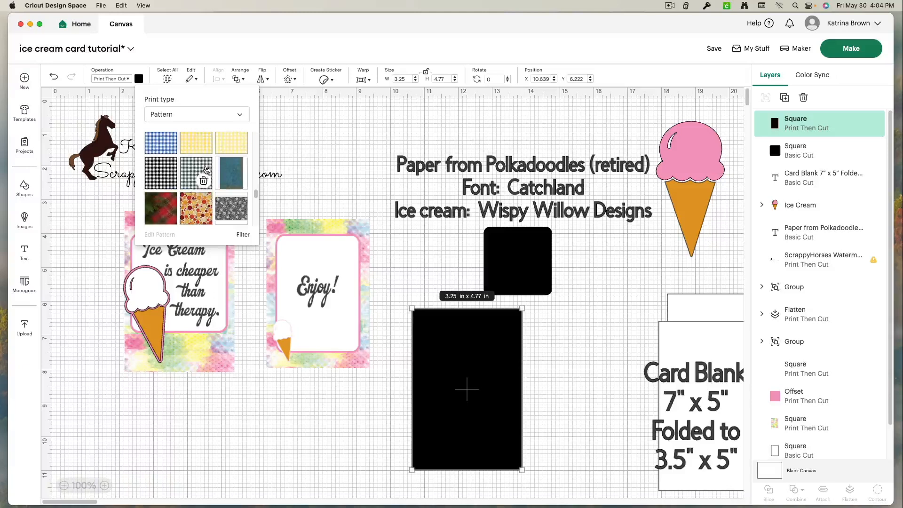
scroll(157, 168, down, 3)
click(157, 168)
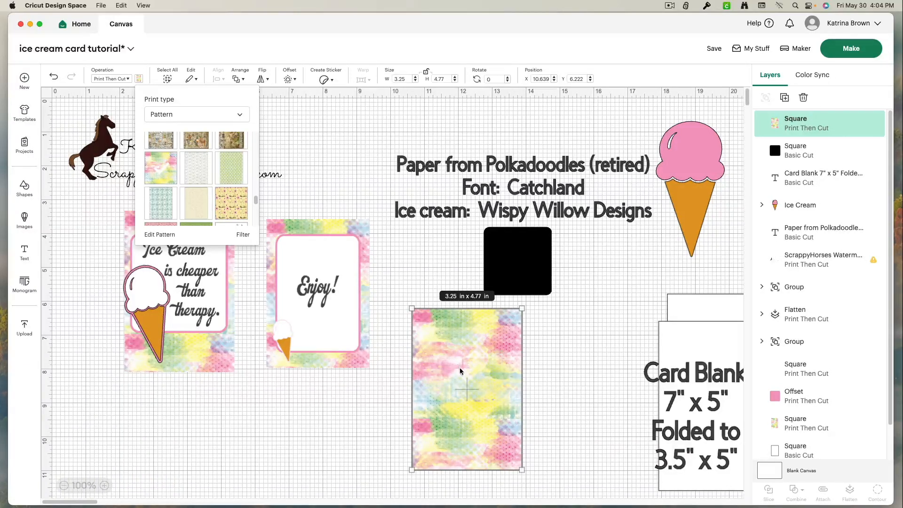
Try a pattern scale of 75 on the rectangle's watercolor fill and return the scale to 68.
click(159, 235)
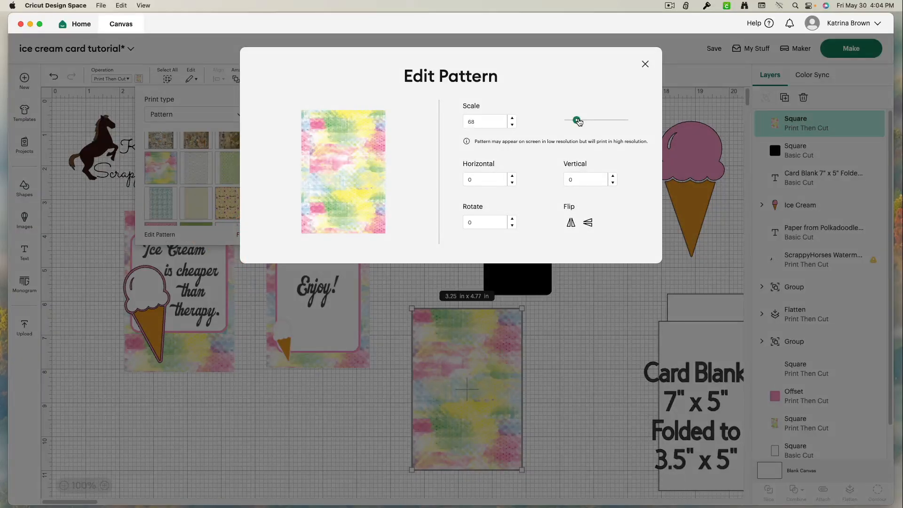
drag(580, 122, 579, 122)
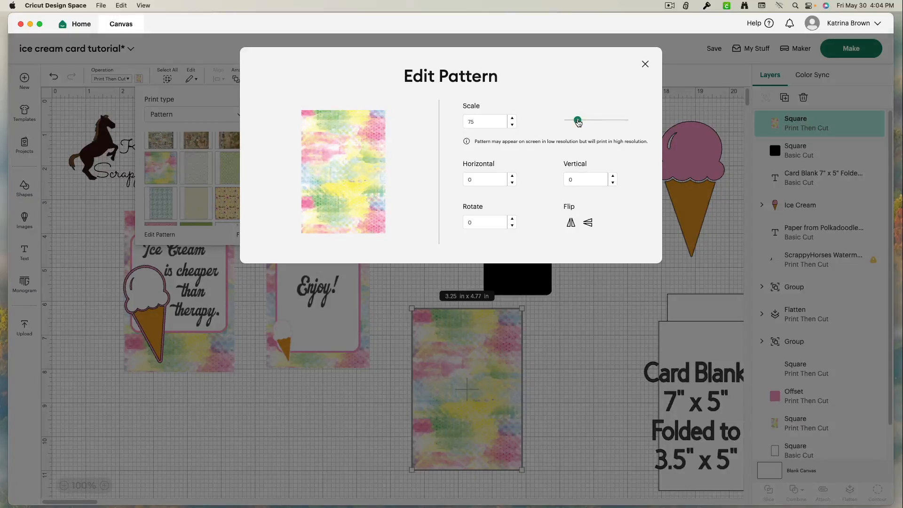
drag(578, 123, 577, 124)
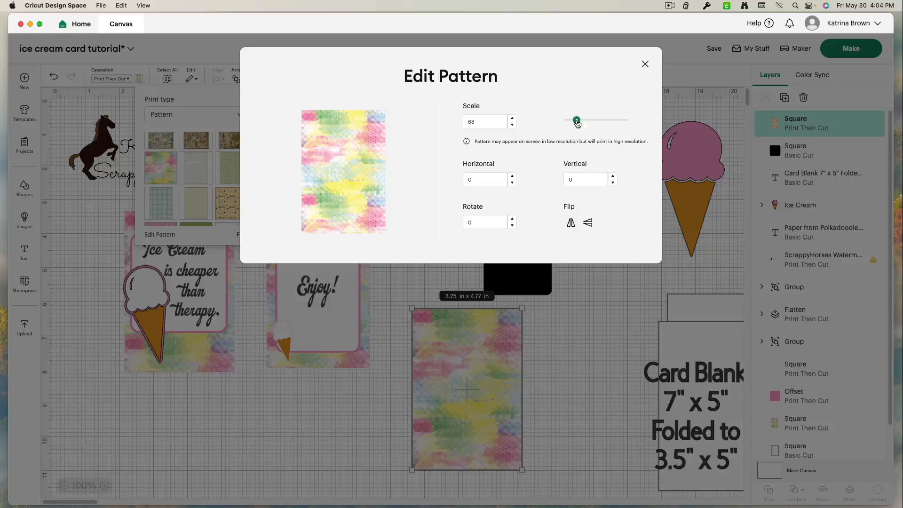
click(646, 64)
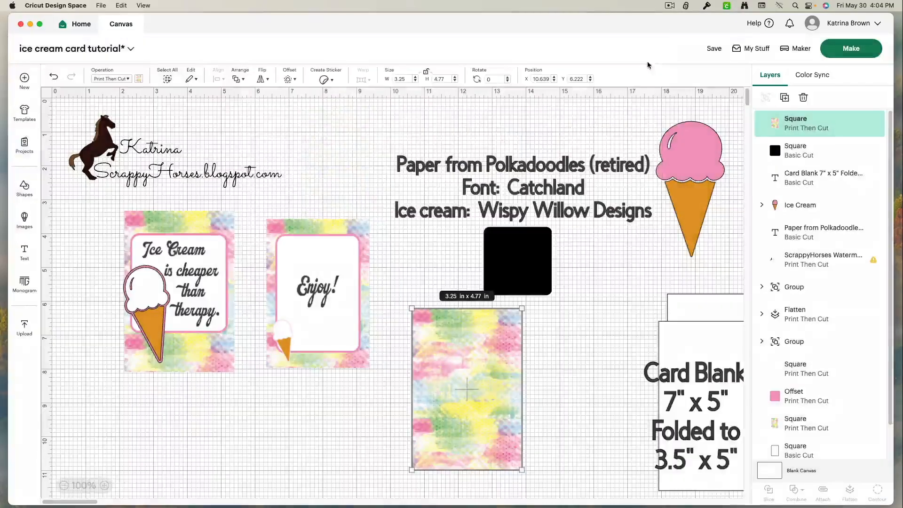
Duplicate the watercolor rectangle and place the copy beside the original.
right_click(458, 390)
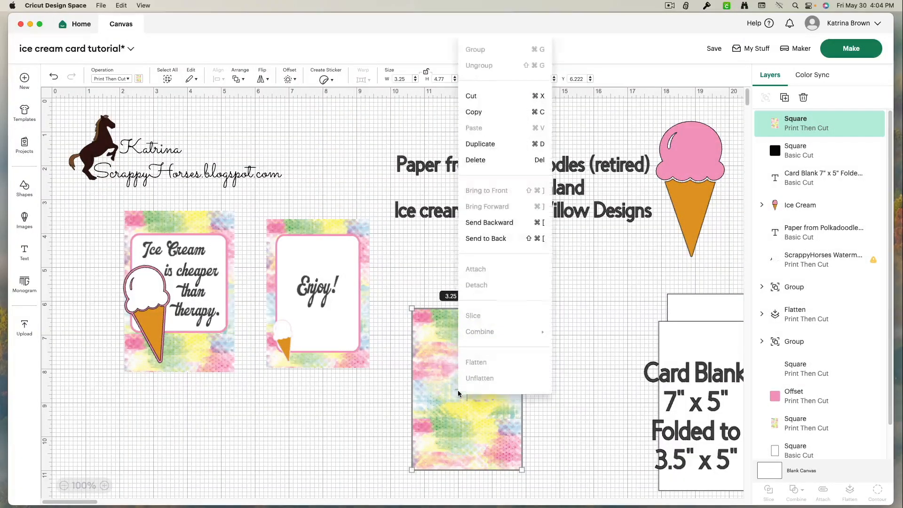
click(489, 144)
drag(468, 356, 601, 388)
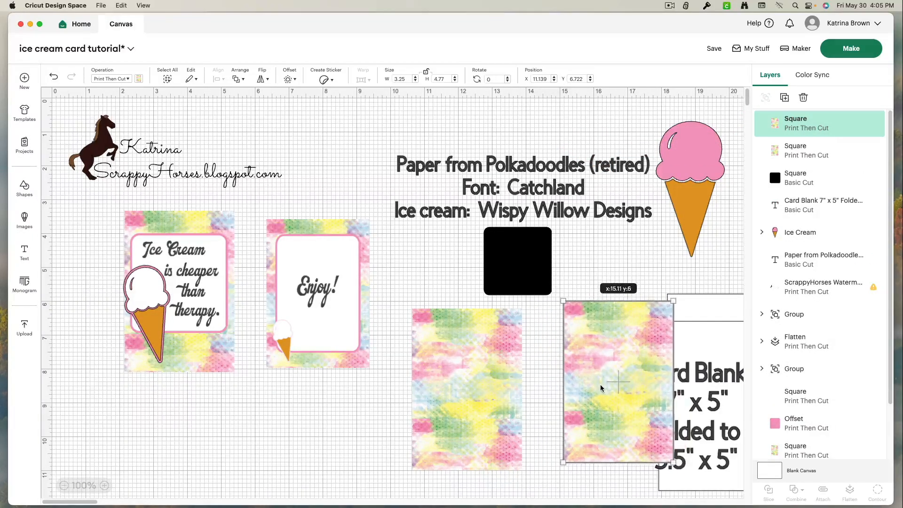
Resize the duplicate to match the finished "Enjoy!" panel, move that panel aside, and place the larger watercolor rectangle beside the finished card front.
click(358, 364)
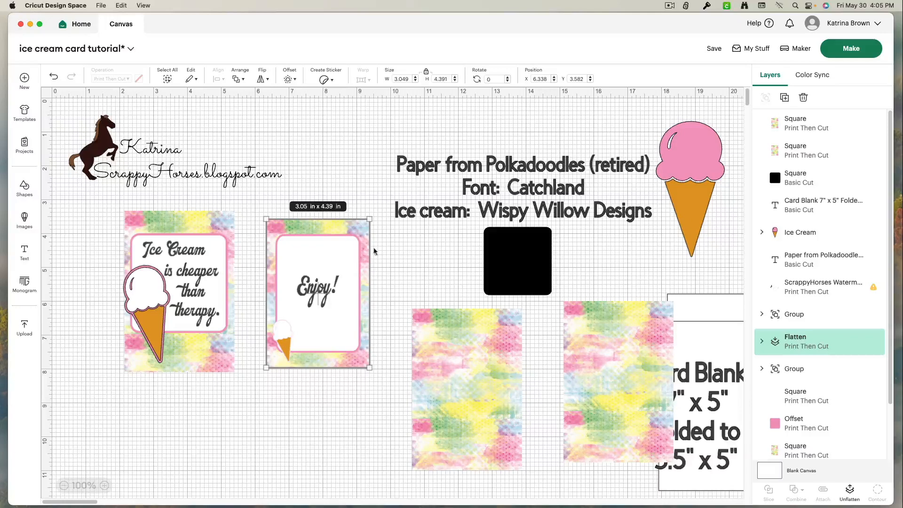
click(620, 347)
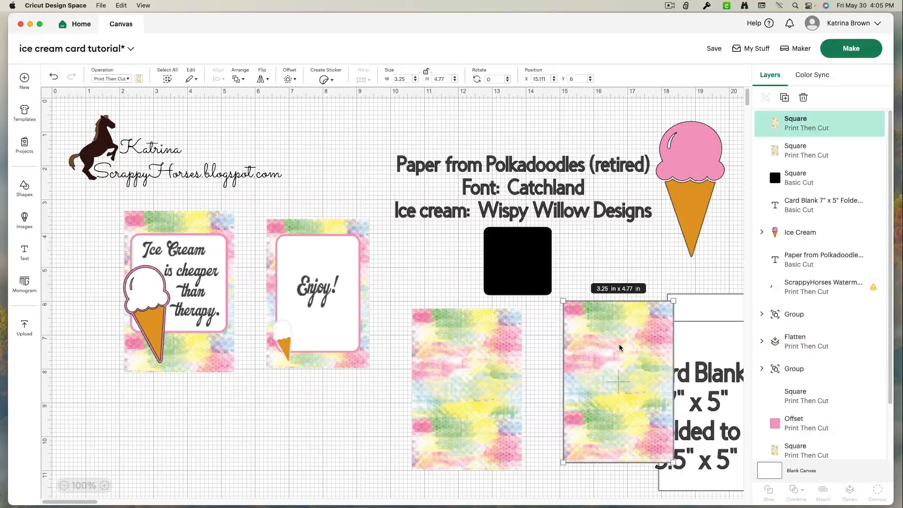
click(404, 78)
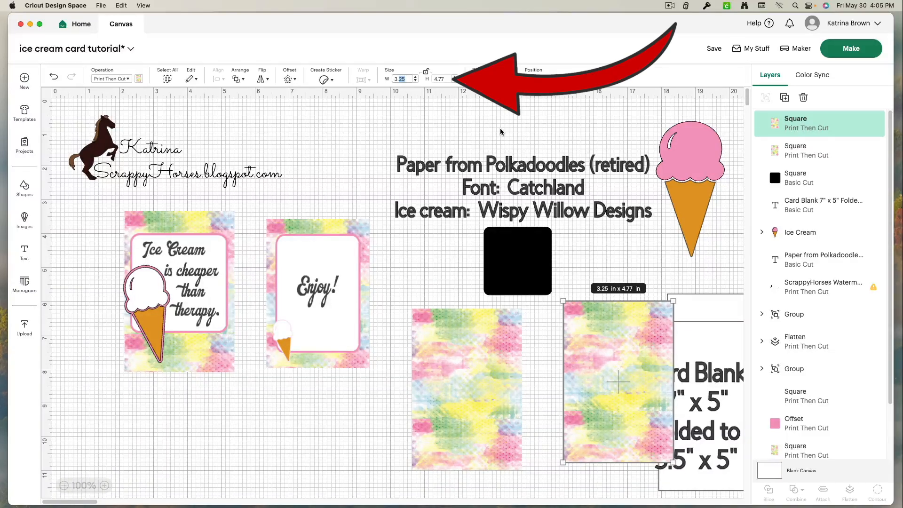
click(361, 221)
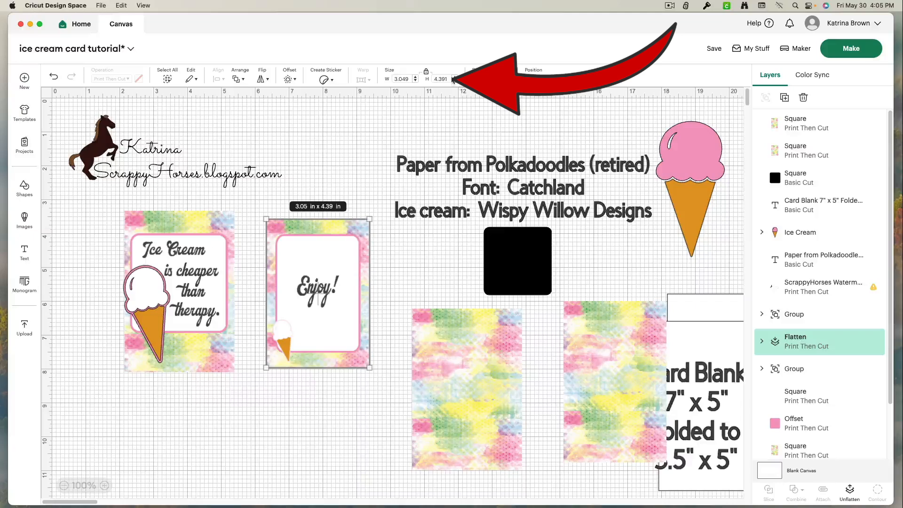
drag(594, 372, 402, 290)
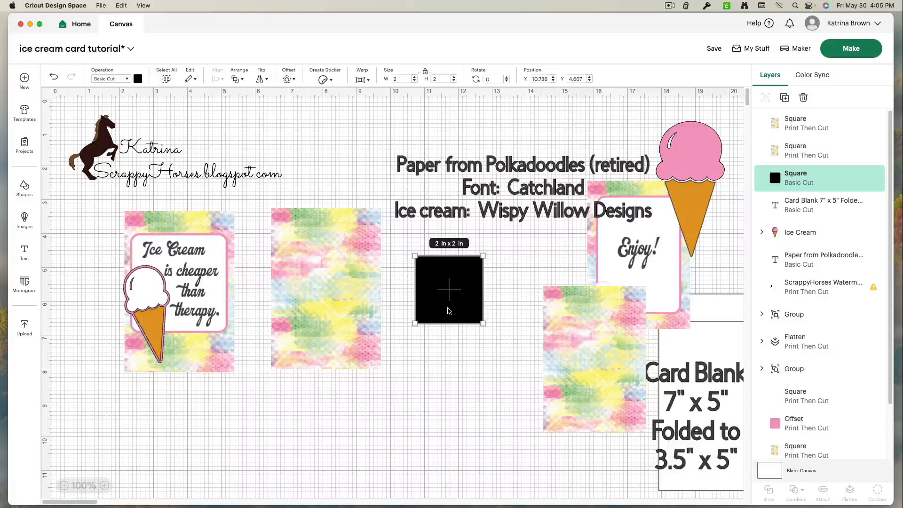
Check the size of the finished card's white sentiment panel and resize the black square to 2.78 x 2.78 in.
click(212, 290)
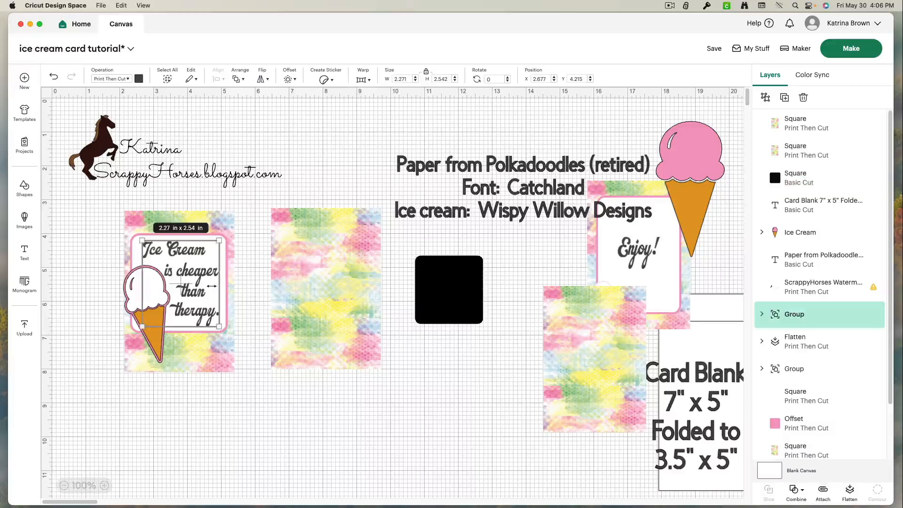
click(253, 258)
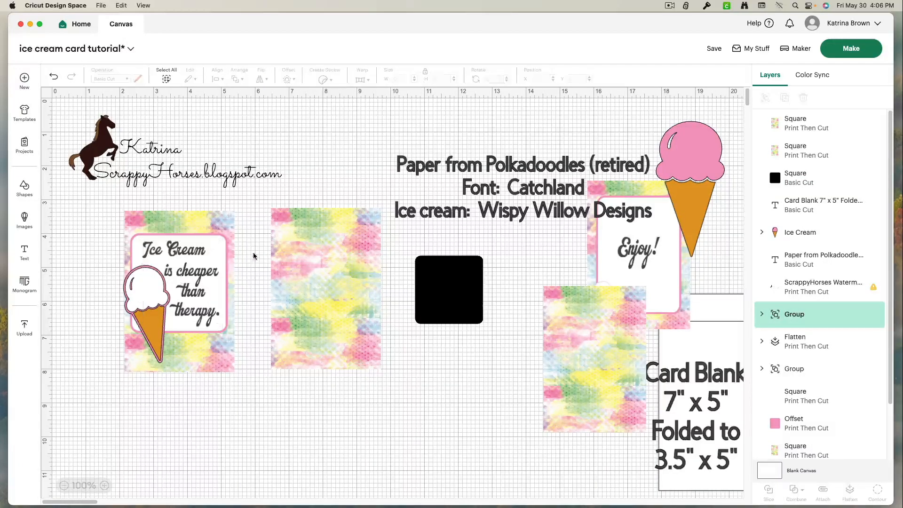
click(223, 264)
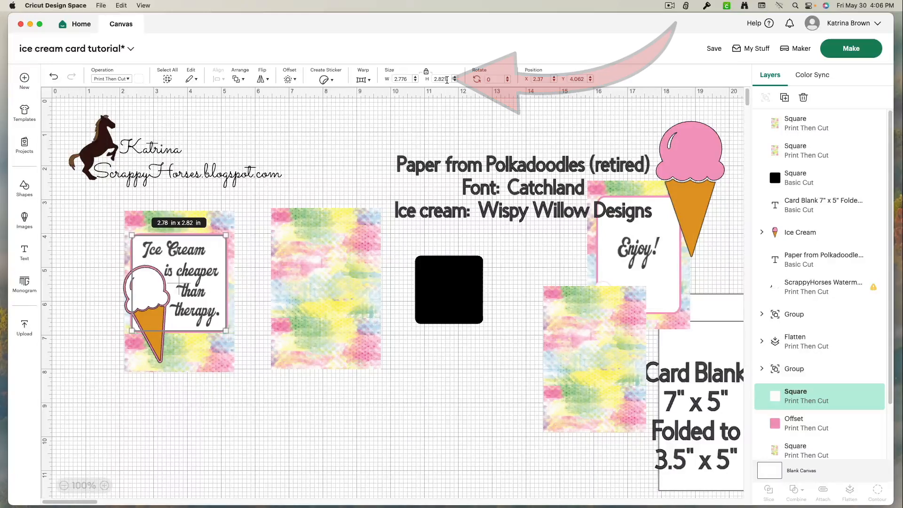
click(432, 274)
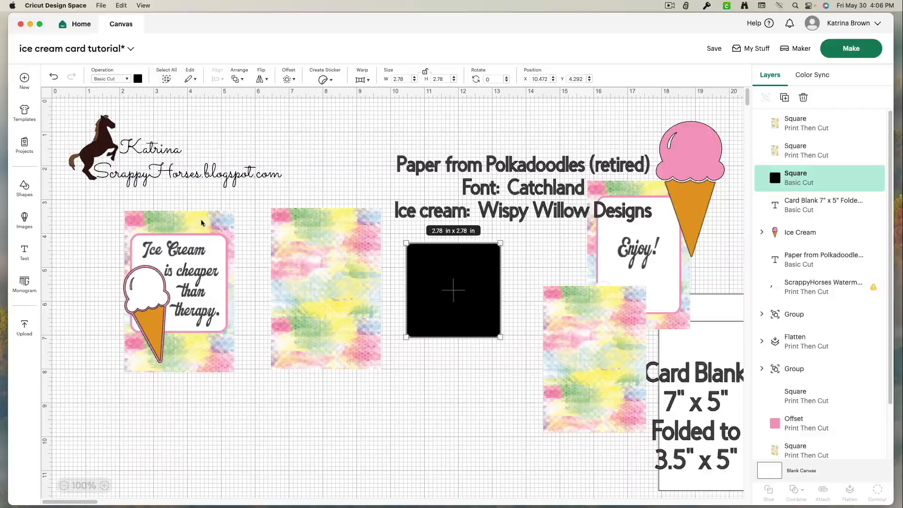
Check the finished sentiment's text color and change the 2.78 in black square's color to white.
click(218, 257)
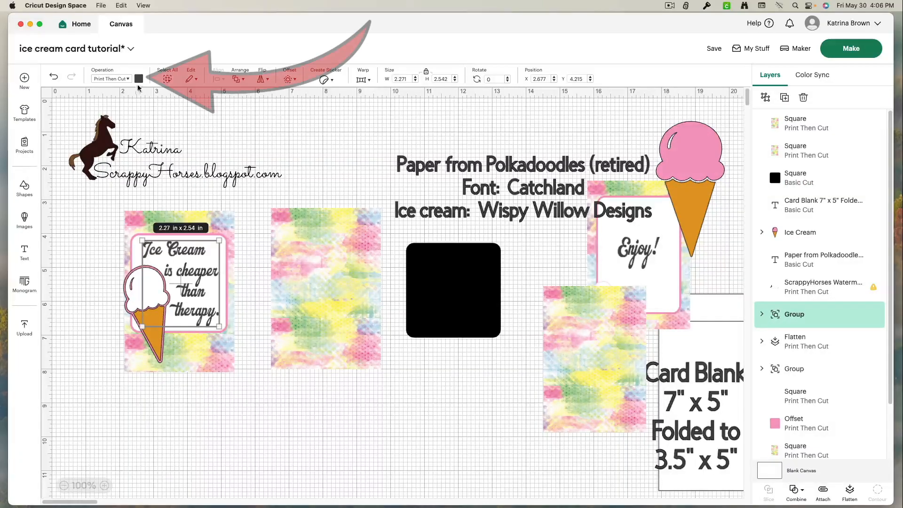
click(434, 303)
click(139, 78)
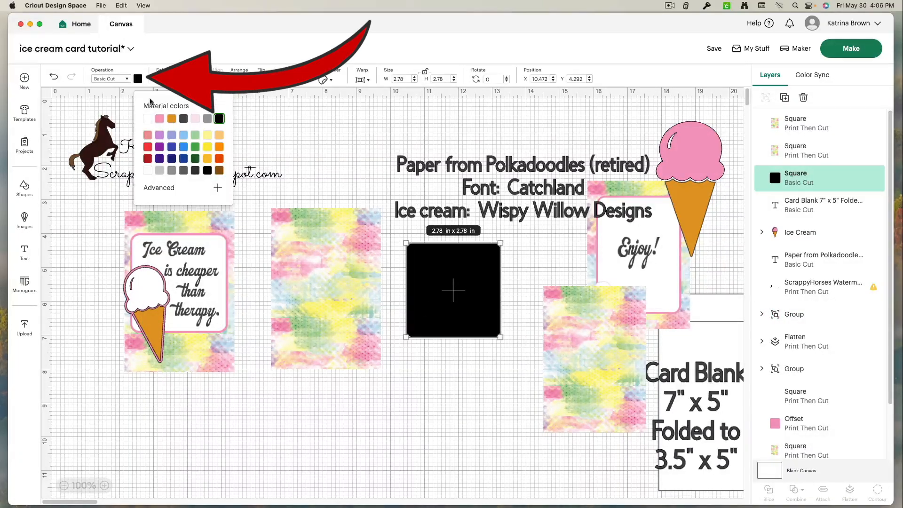
click(148, 119)
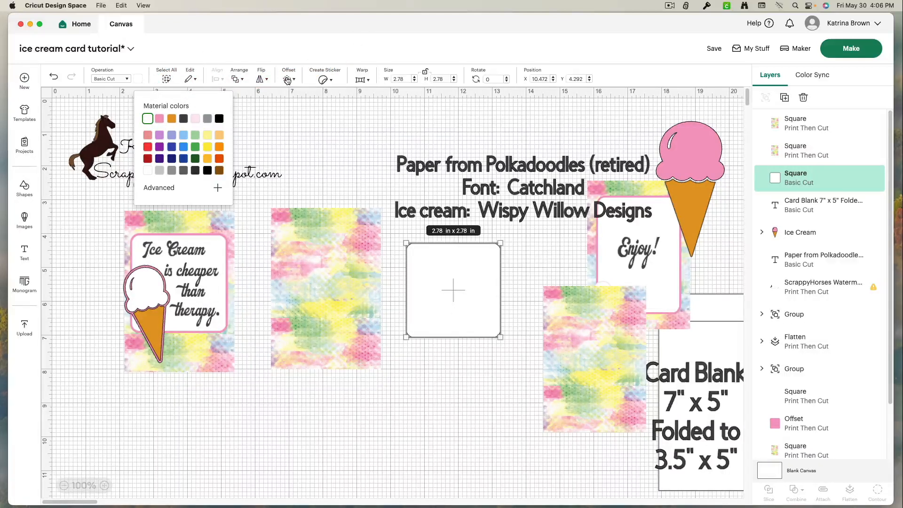
Create a 0.097 in offset with rounded corners around the white square.
click(287, 80)
drag(292, 120, 292, 120)
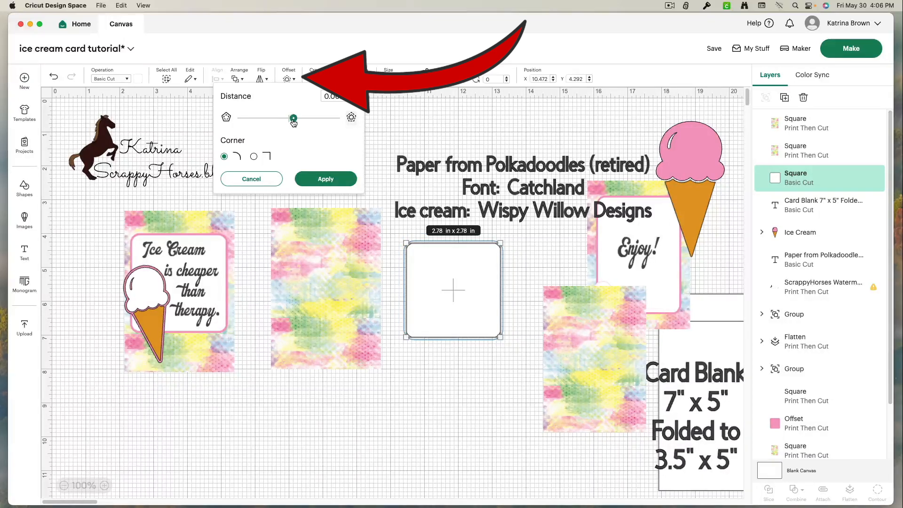
drag(293, 121, 294, 123)
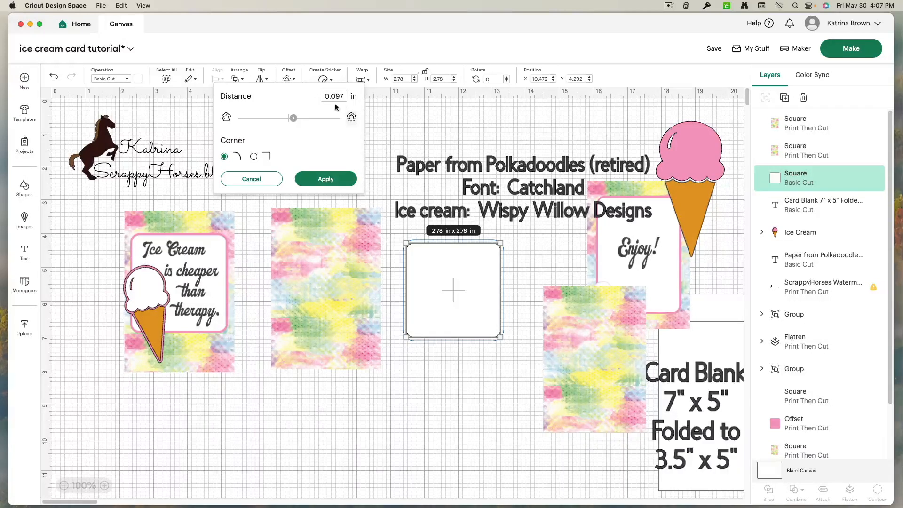
click(336, 179)
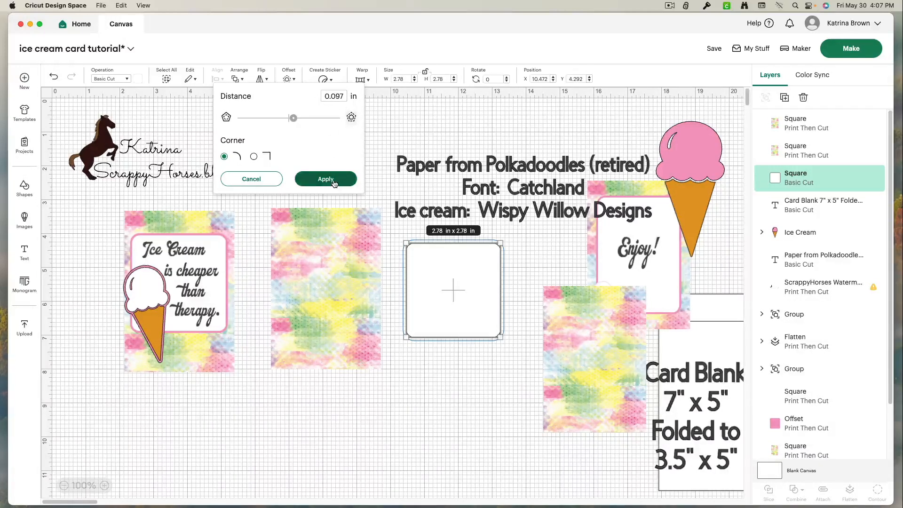
Color the offset pink and flatten it together with the white square.
click(140, 79)
click(159, 119)
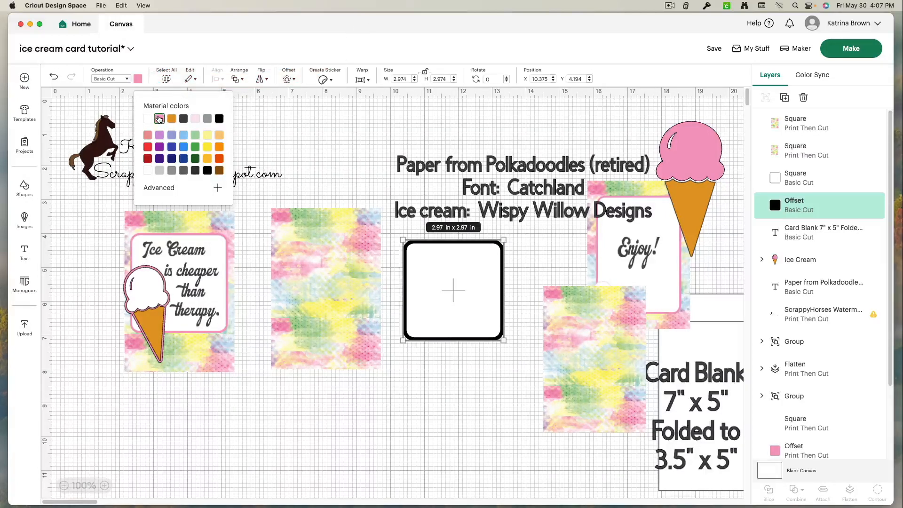
drag(490, 385, 426, 294)
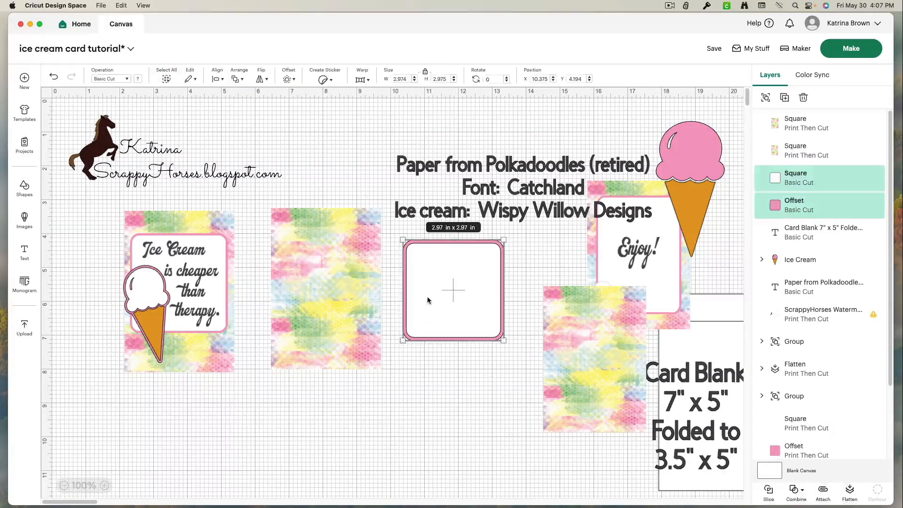
click(849, 491)
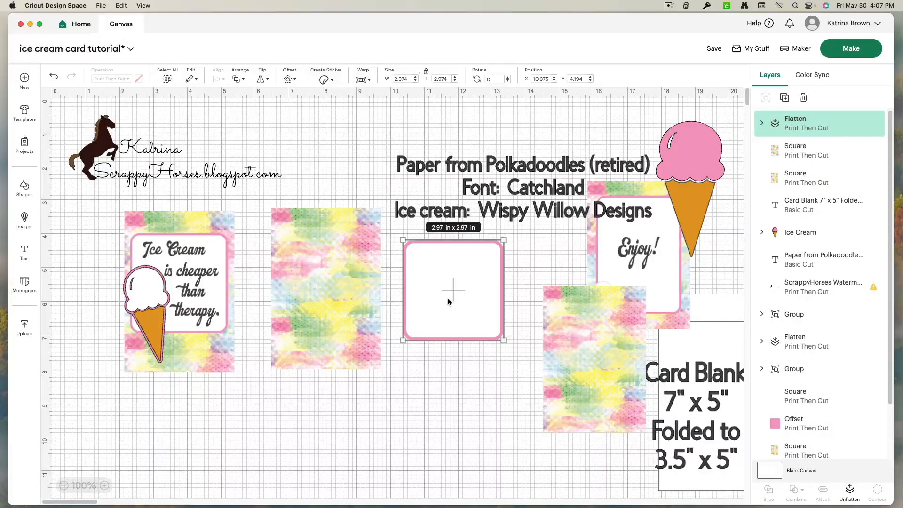
Add the four-line text "Ice Cream is cheaper than therapy" and set its font to Catchland.
click(25, 252)
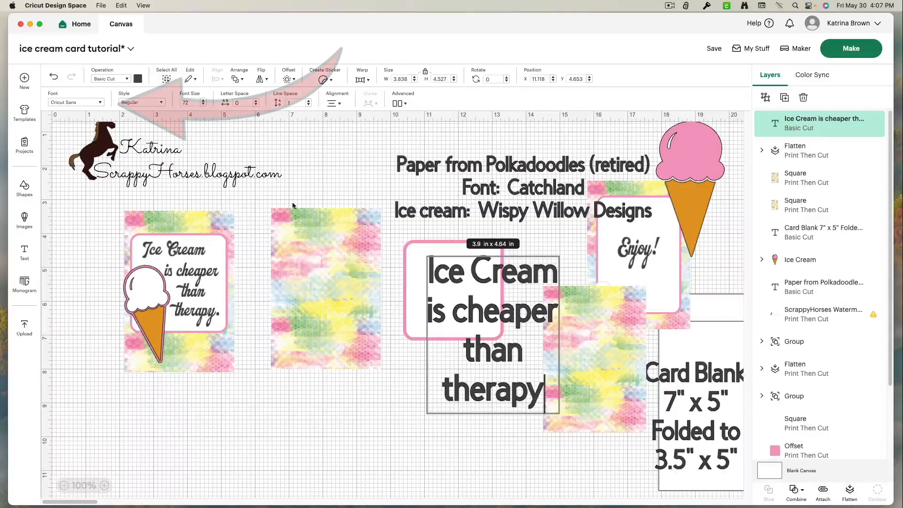
click(89, 102)
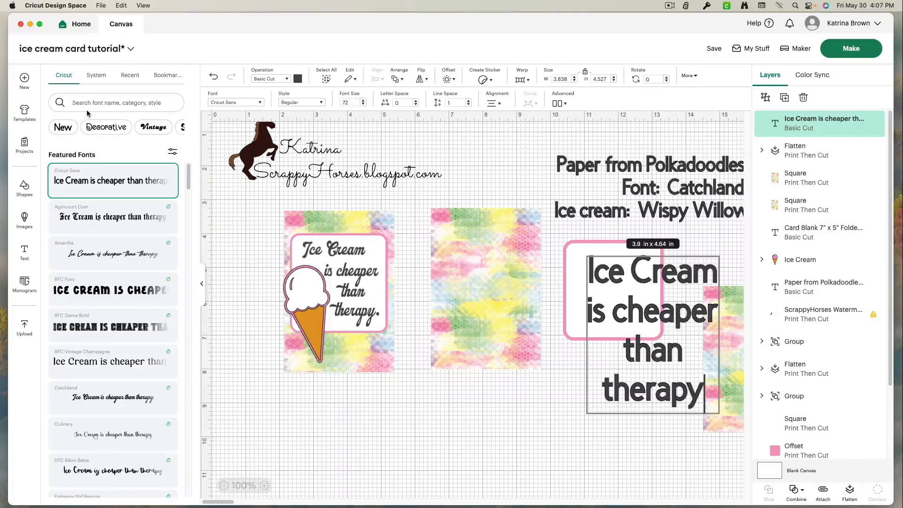
click(105, 102)
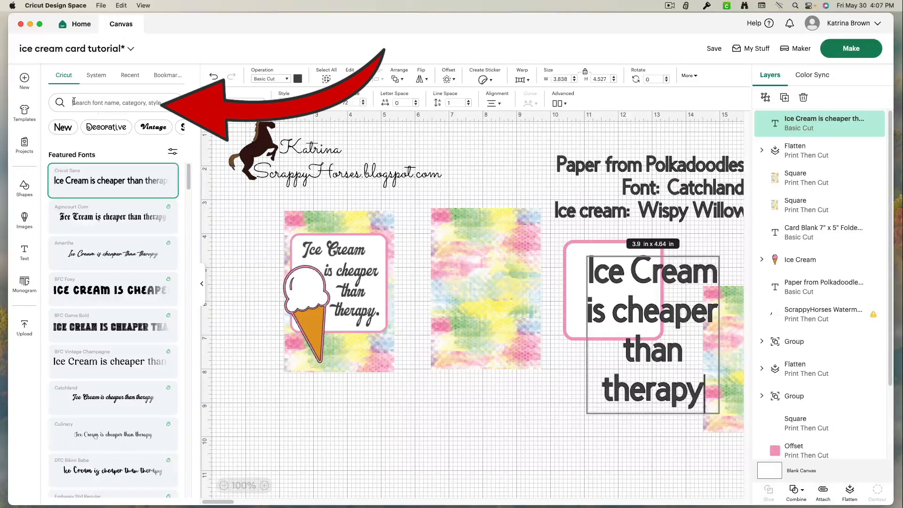
text(catchland)
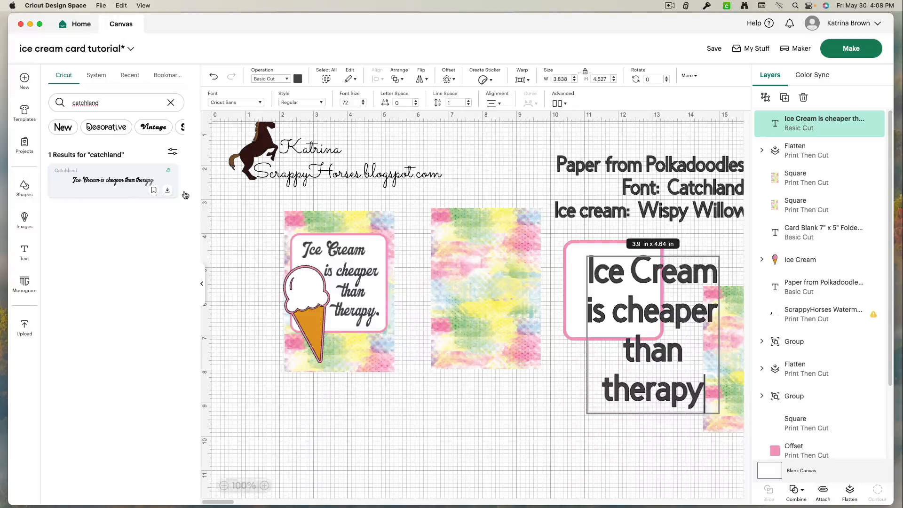
click(124, 183)
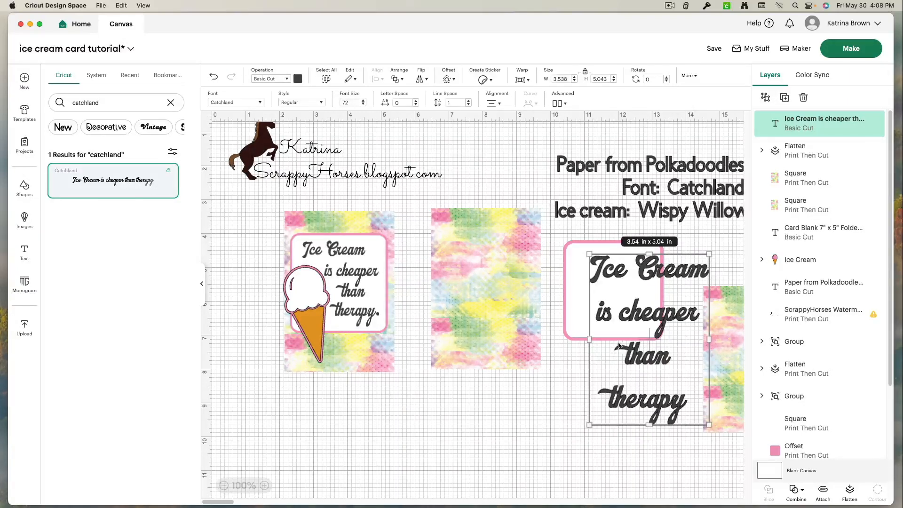
Place the sentiment text over the pink-bordered panel at about 2.16 x 3.08 in and ungroup it to lines.
drag(633, 319, 613, 316)
drag(689, 420, 647, 352)
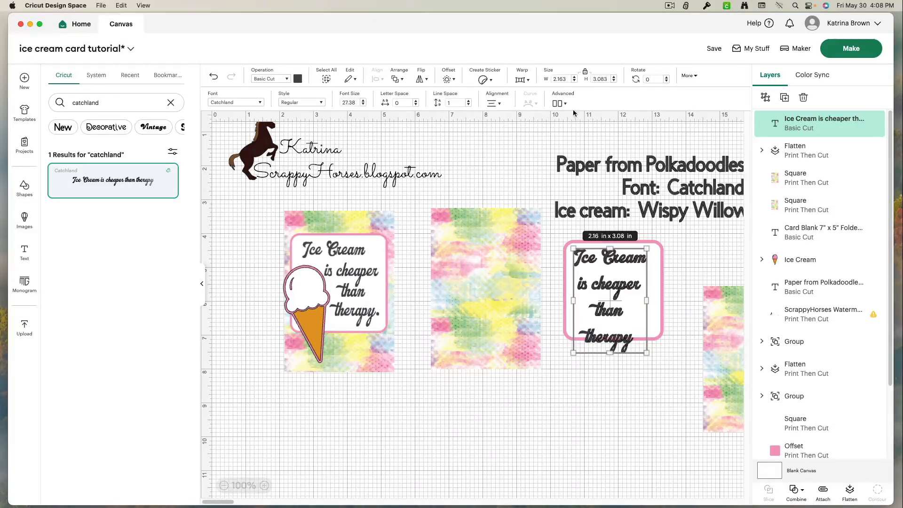
click(558, 103)
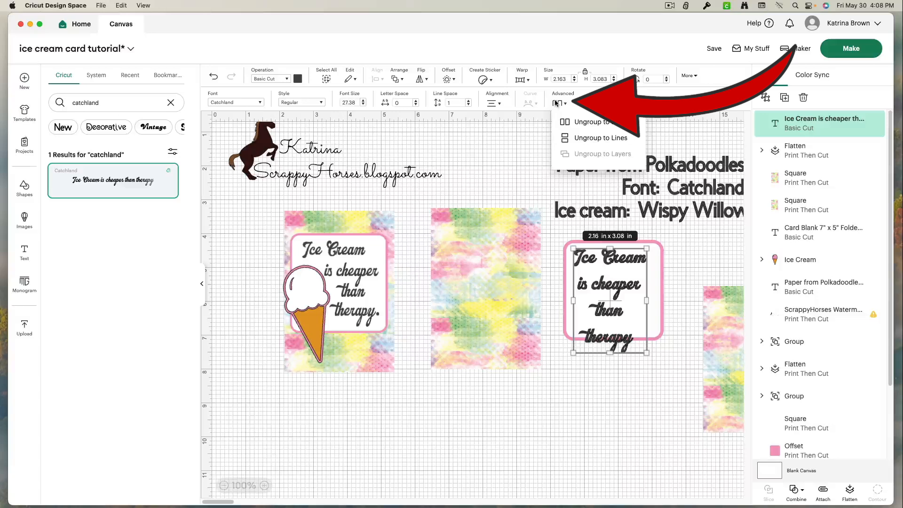
click(582, 138)
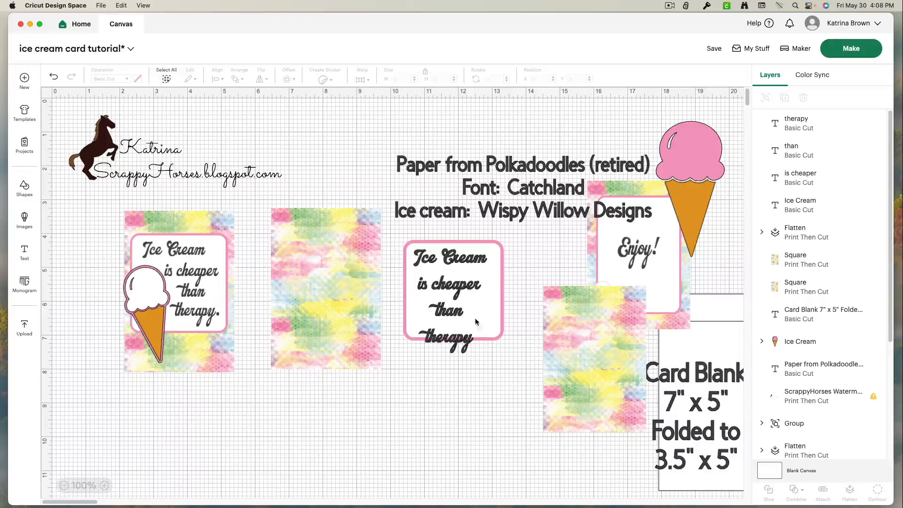
Stagger the lower three sentiment lines inside the panel to match the finished card, and end "therapy" with a period.
drag(475, 287, 493, 281)
drag(451, 313, 468, 305)
drag(464, 341, 471, 324)
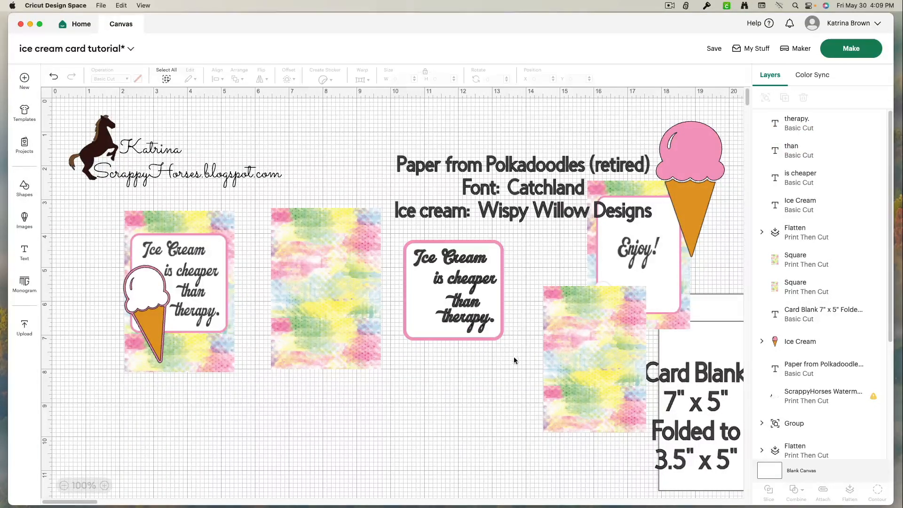
Flatten the four sentiment lines together with the pink-bordered white panel.
drag(515, 358, 400, 235)
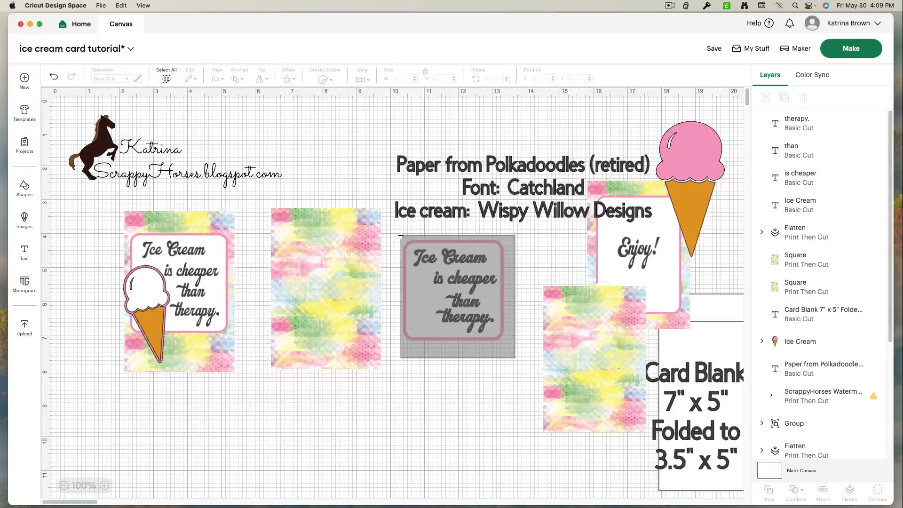
drag(401, 235, 399, 232)
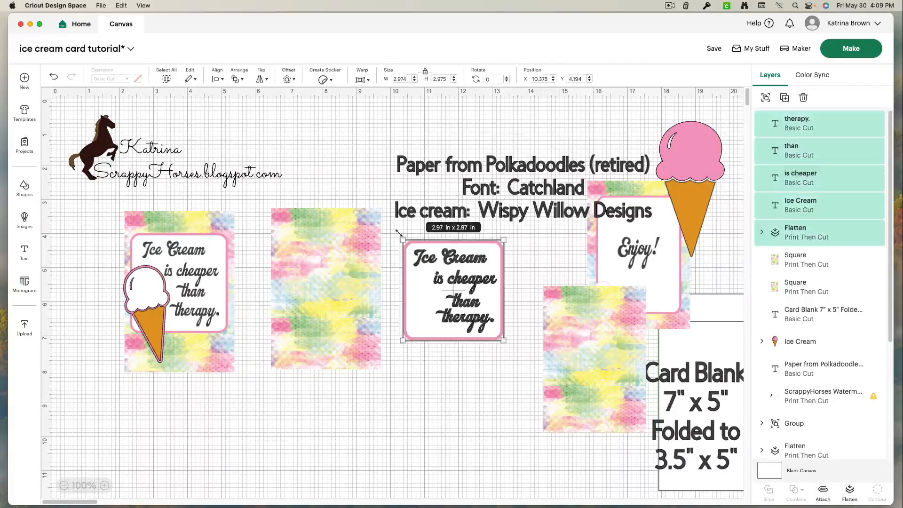
click(851, 491)
Place the flattened sentiment panel on the 3.25 x 4.77 in watercolor rectangle and align their centers.
click(494, 374)
drag(523, 374, 395, 236)
drag(477, 317, 350, 308)
drag(385, 414, 391, 346)
drag(207, 258, 261, 286)
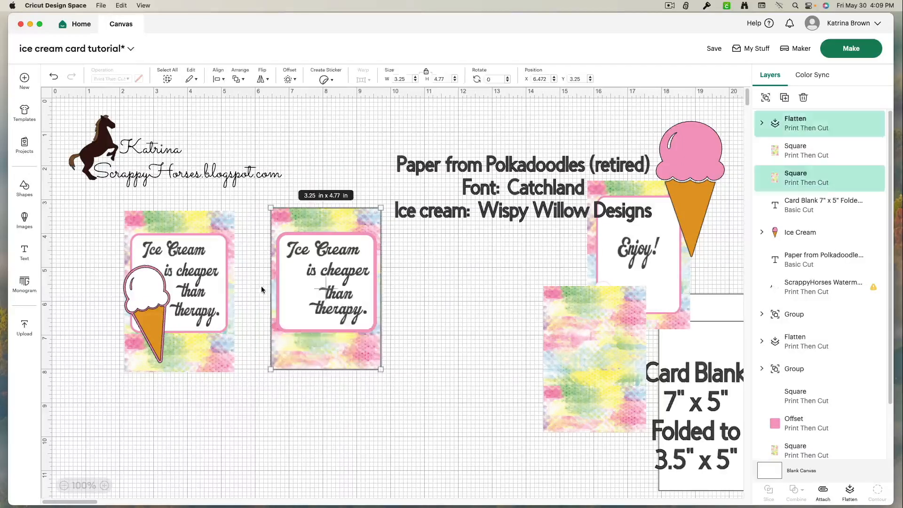
click(220, 79)
click(249, 209)
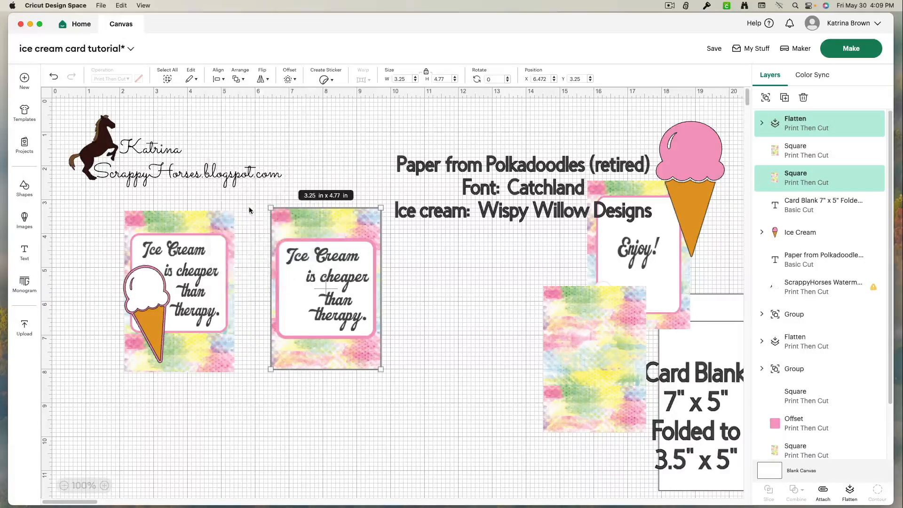
Nudge the sentiment panel slightly upward on the watercolor rectangle.
click(322, 292)
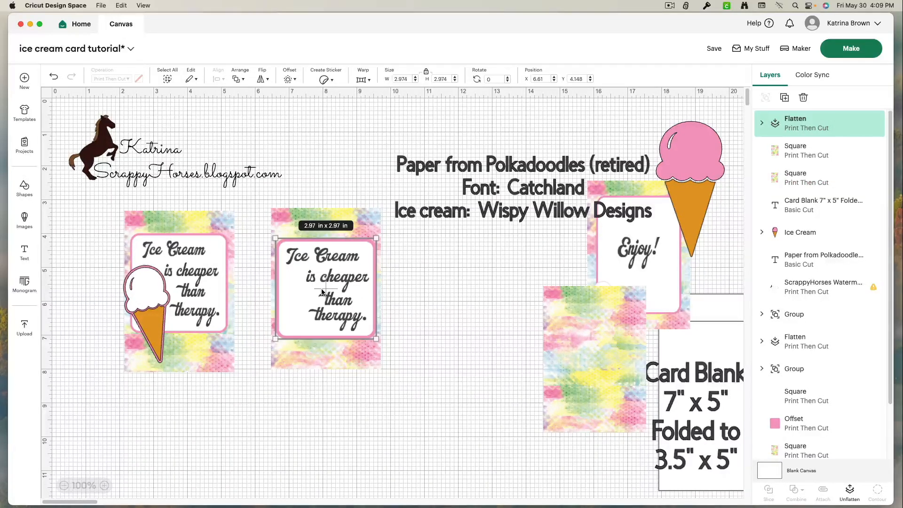
key(Up)
key(Up)
key(Up)
key(Up)
key(Up)
key(Up)
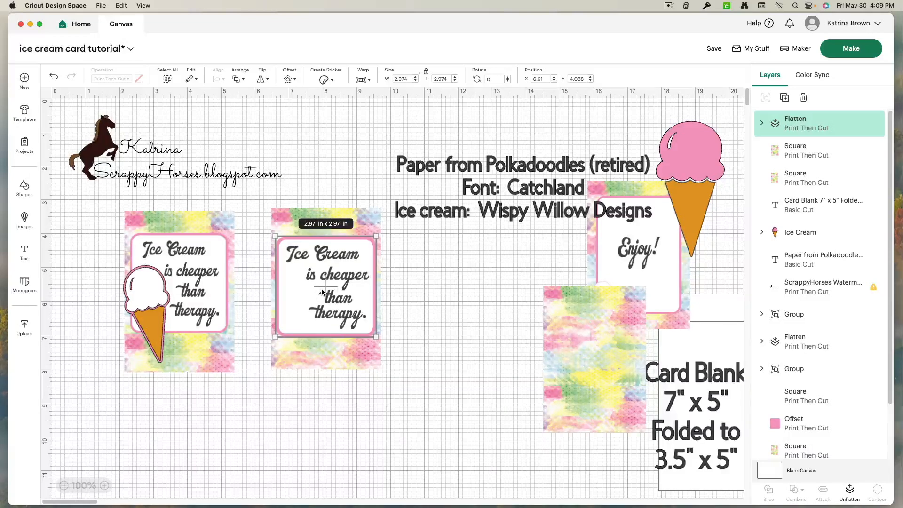
Flatten the sentiment panel with its watercolor rectangle and center the 3.5 x 5 in white card base behind them.
drag(381, 418, 267, 205)
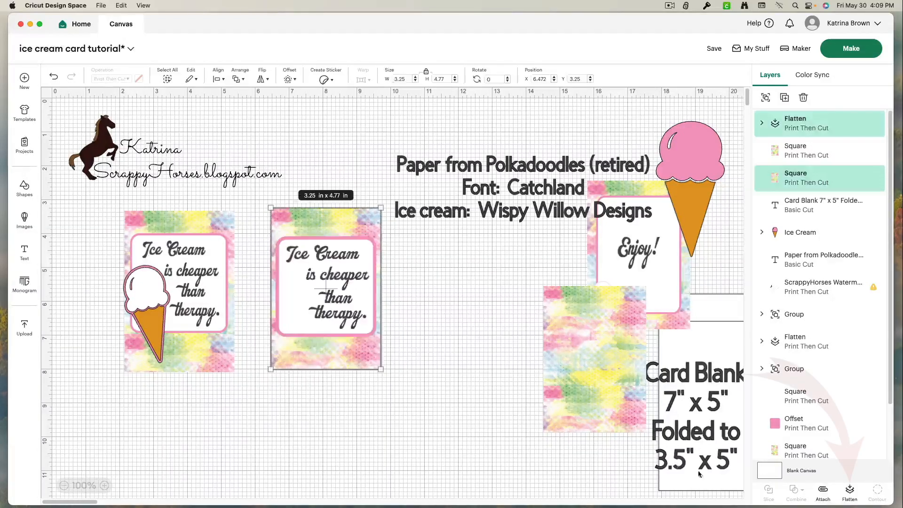
click(853, 501)
drag(732, 311, 327, 216)
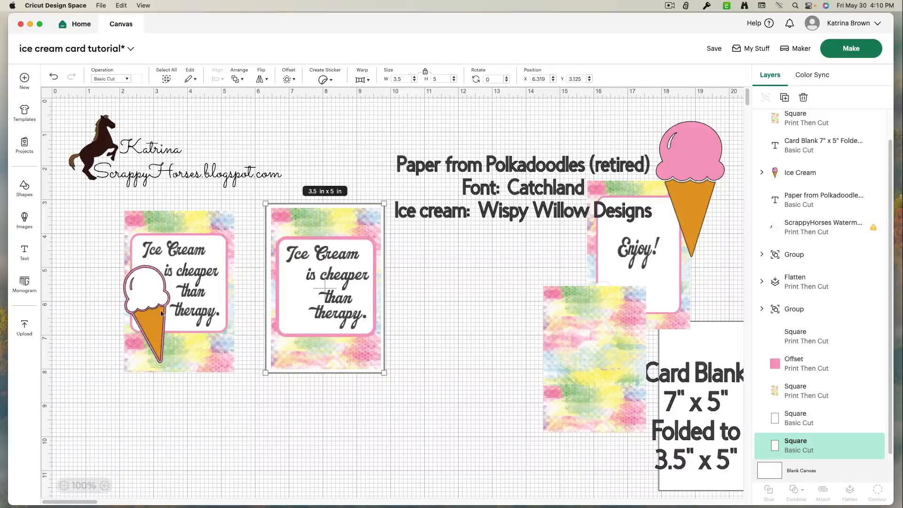
Move the ice cream cone into the empty space beside the card front and recolor its pink scoop white.
drag(686, 216, 453, 343)
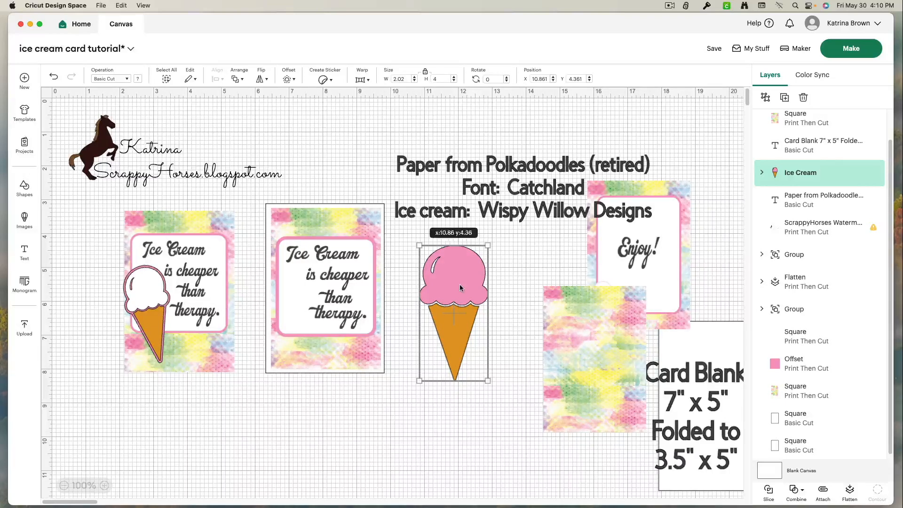
click(762, 174)
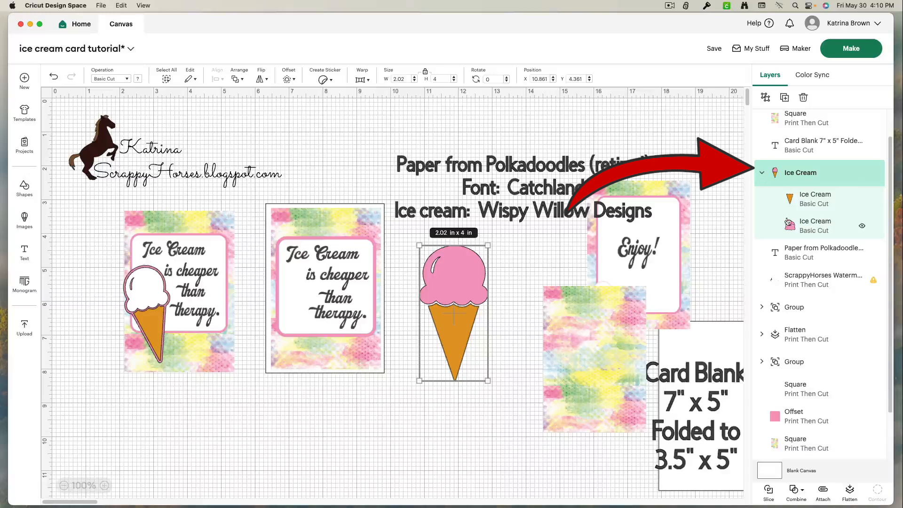
click(764, 175)
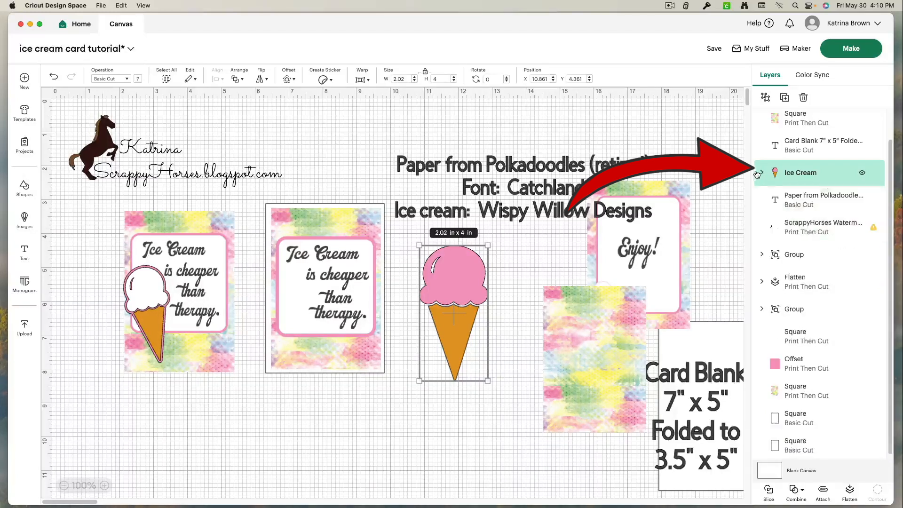
click(762, 173)
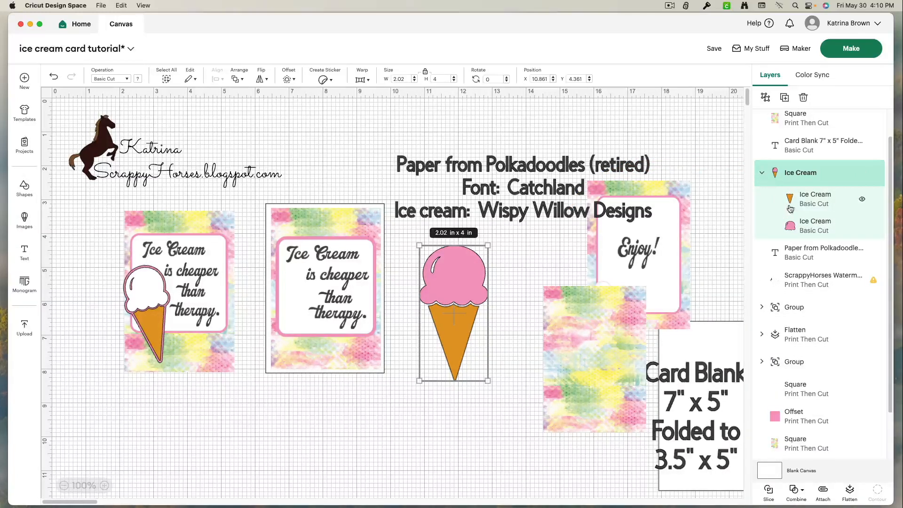
click(792, 227)
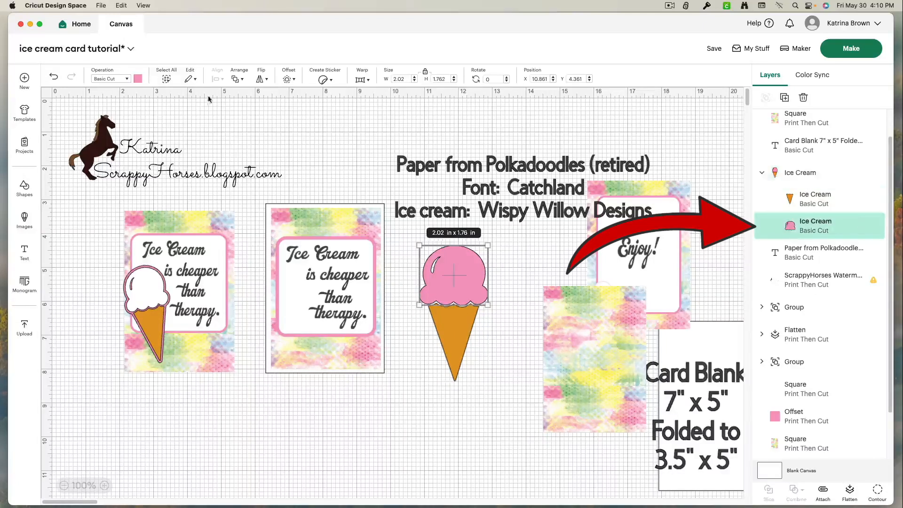
click(138, 79)
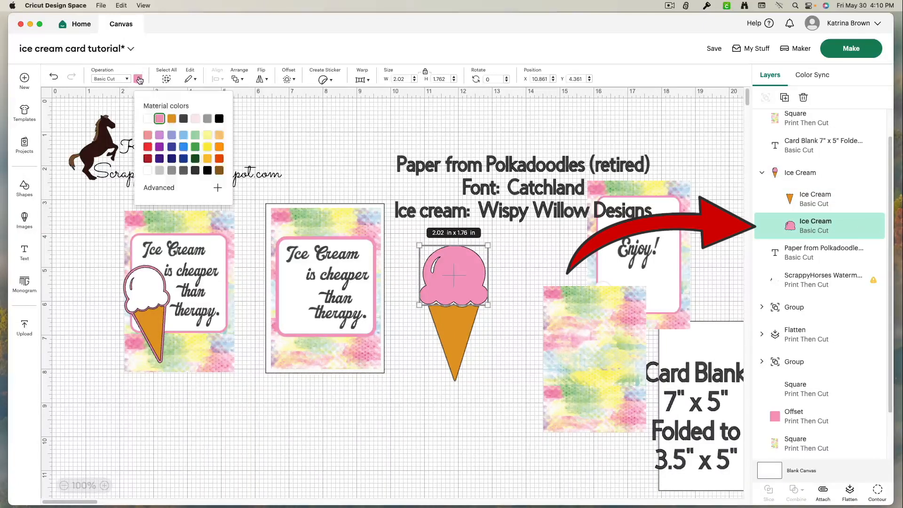
click(148, 118)
click(509, 397)
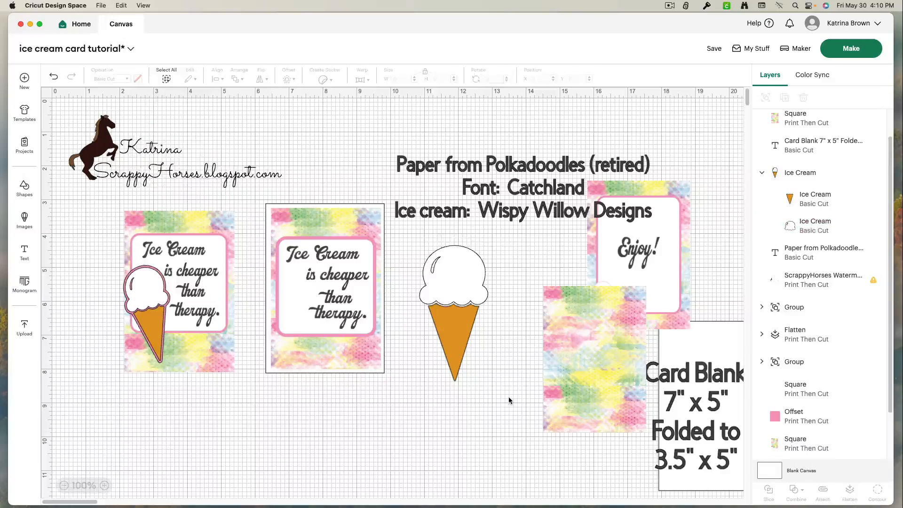
Add a welded, rounded-corner offset of 0.069 in around the whole ice cream cone.
drag(485, 410, 417, 251)
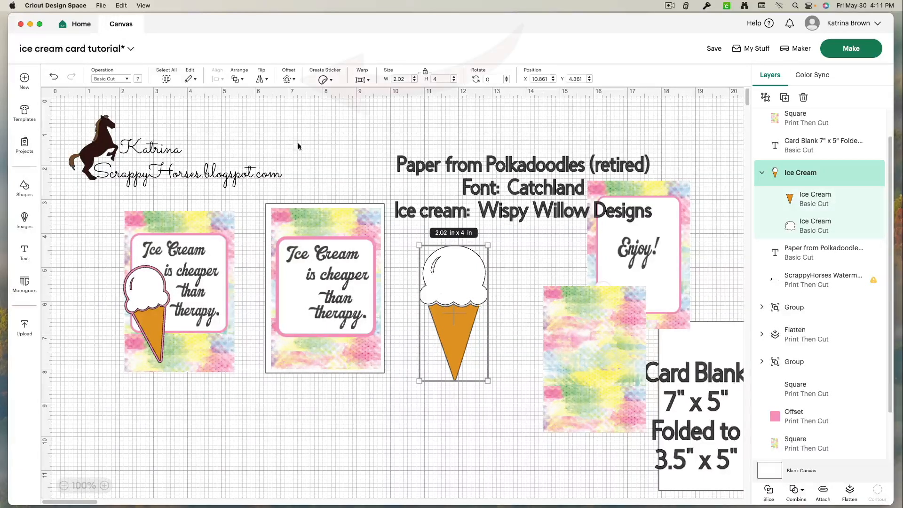
click(287, 79)
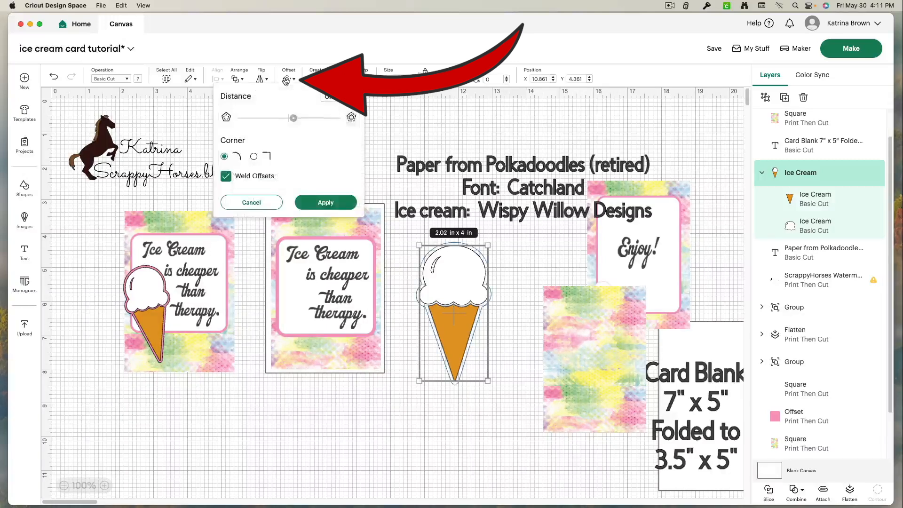
drag(293, 118, 292, 121)
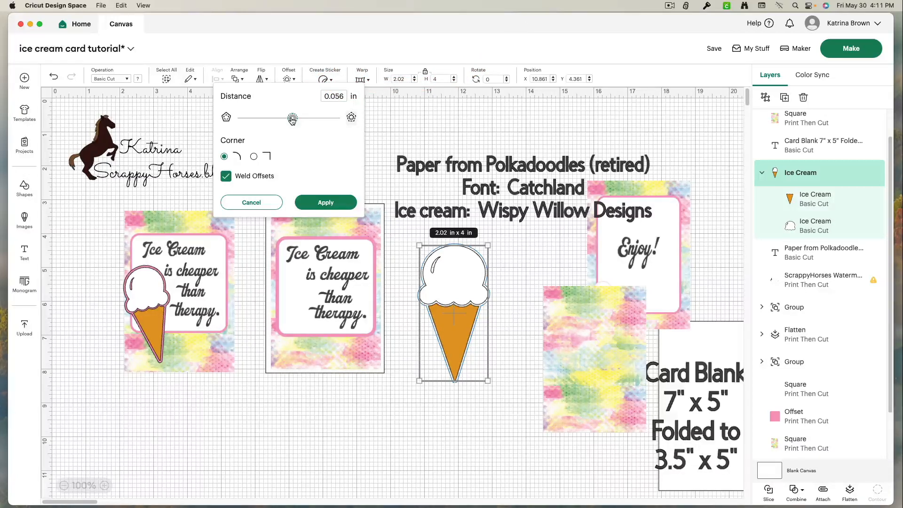
click(292, 119)
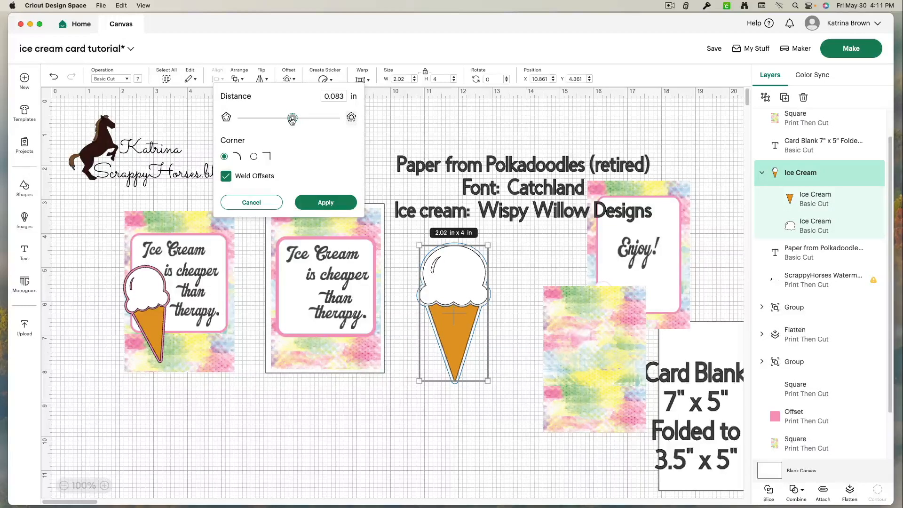
drag(292, 120, 291, 120)
click(343, 204)
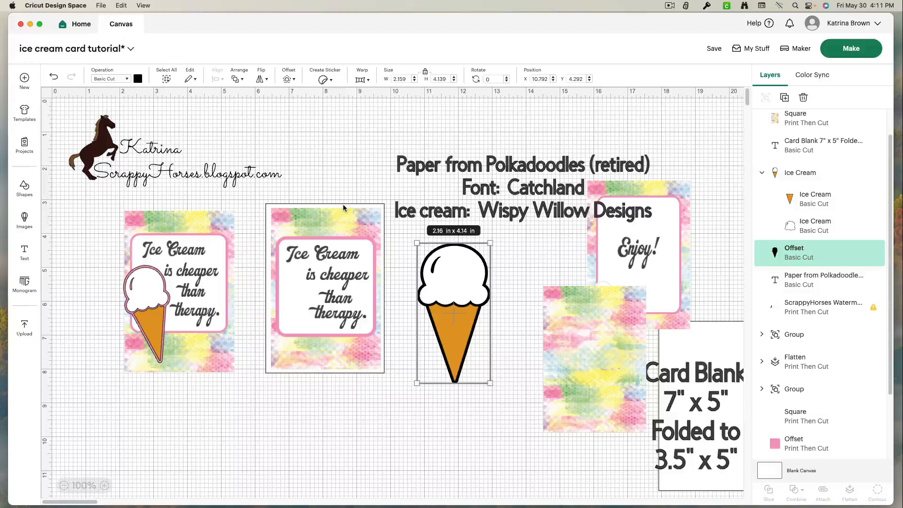
Recolor the ice cream cone's offset to the card's pink.
click(139, 79)
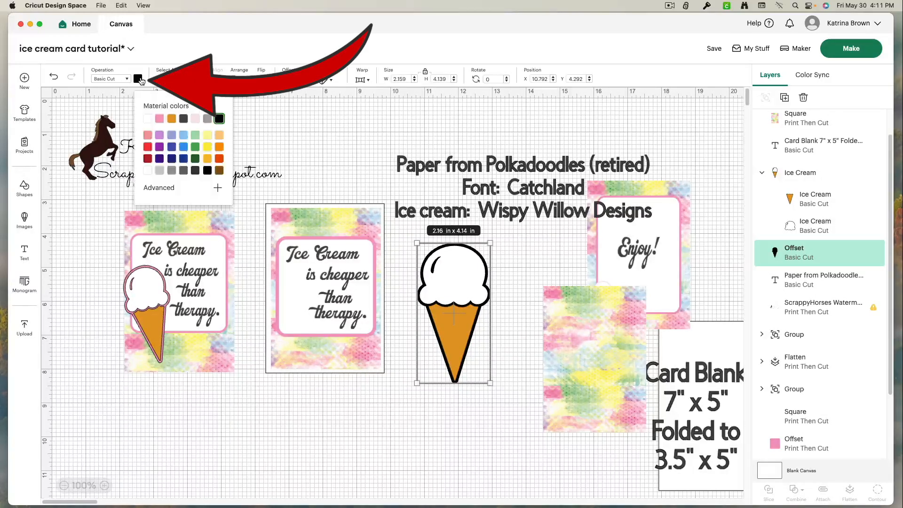
click(170, 121)
click(490, 431)
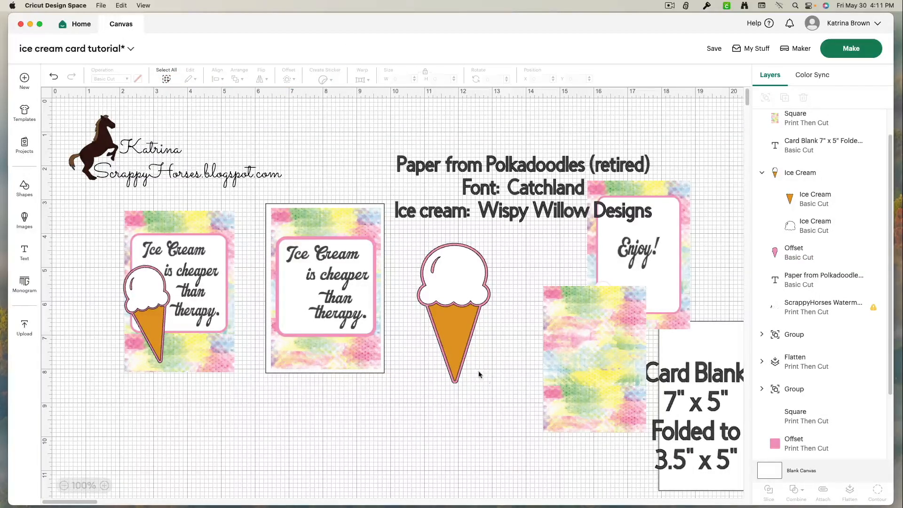
Group the ice cream cone with its pink offset.
click(797, 252)
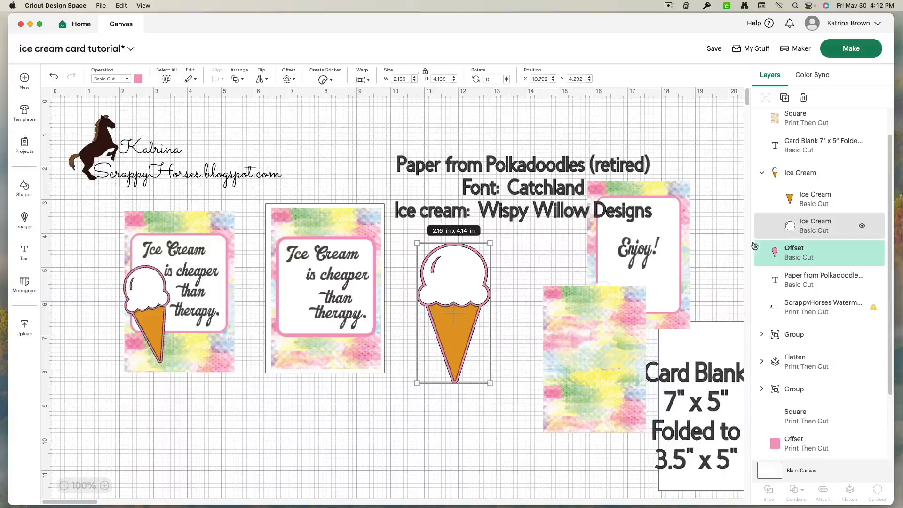
click(800, 175)
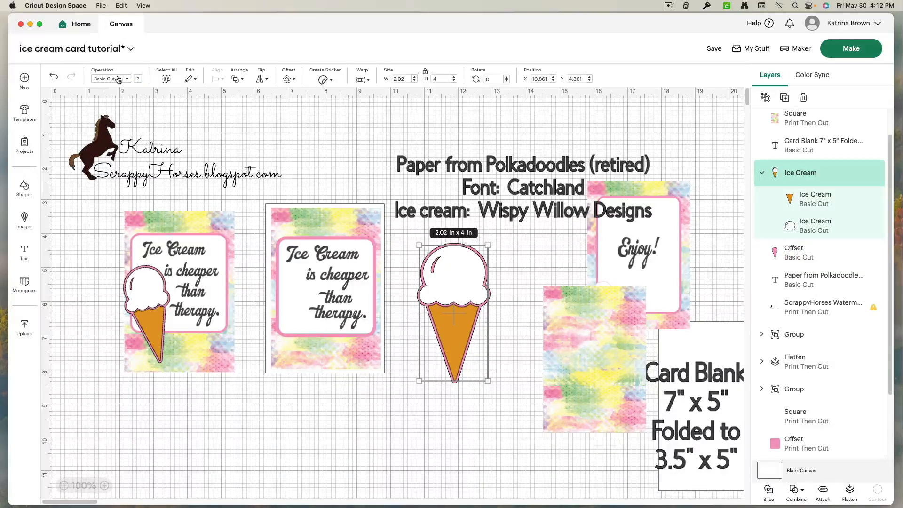
drag(487, 437, 418, 284)
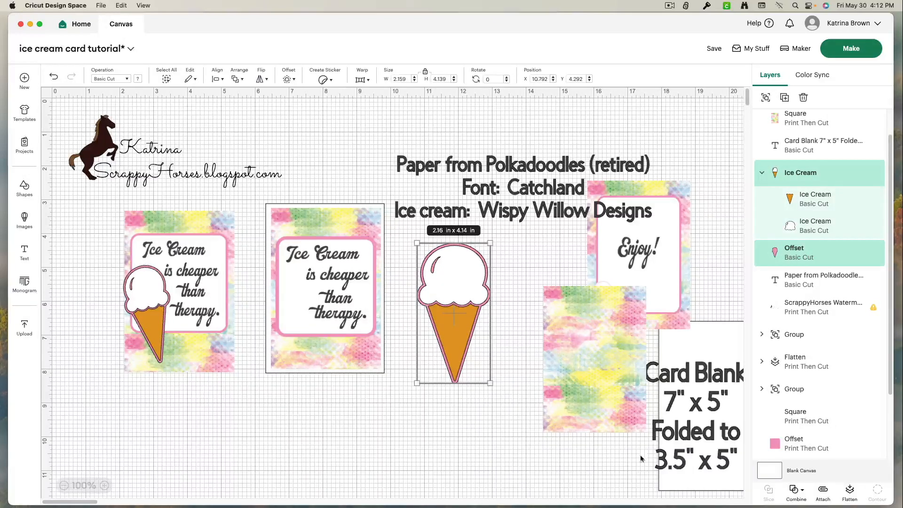
click(766, 98)
Shrink the ice cream group to about 1.48 x 2.84 in and place it over the lower left of the card front.
drag(490, 383, 472, 347)
drag(449, 294, 291, 322)
drag(310, 376, 311, 368)
drag(286, 335, 285, 335)
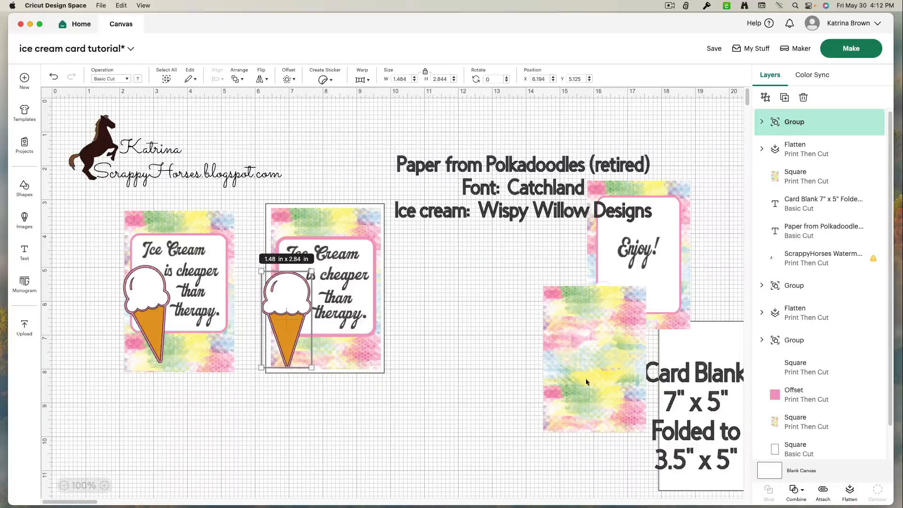
Move the plain watercolor rectangle beside the card, set the cone aside, and place a duplicate cone on the card front.
drag(572, 375, 449, 332)
drag(299, 349, 587, 433)
right_click(585, 429)
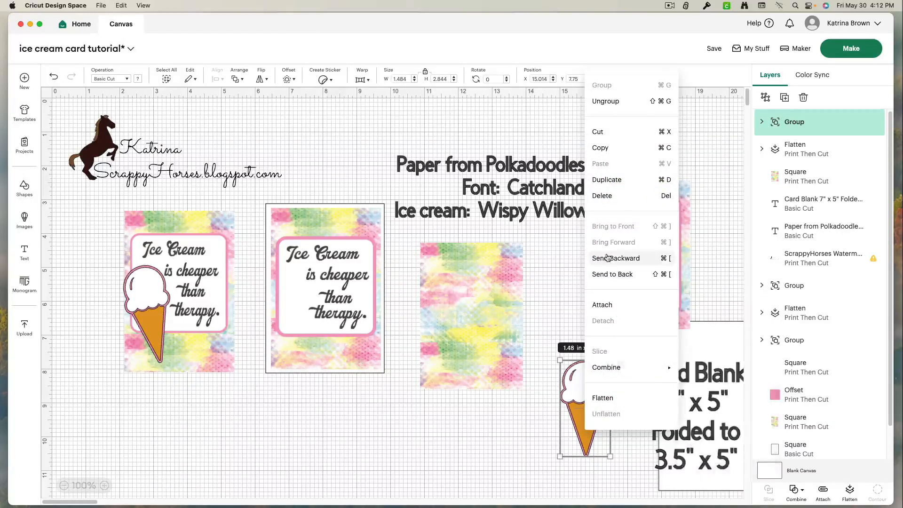
click(617, 180)
drag(597, 413, 278, 310)
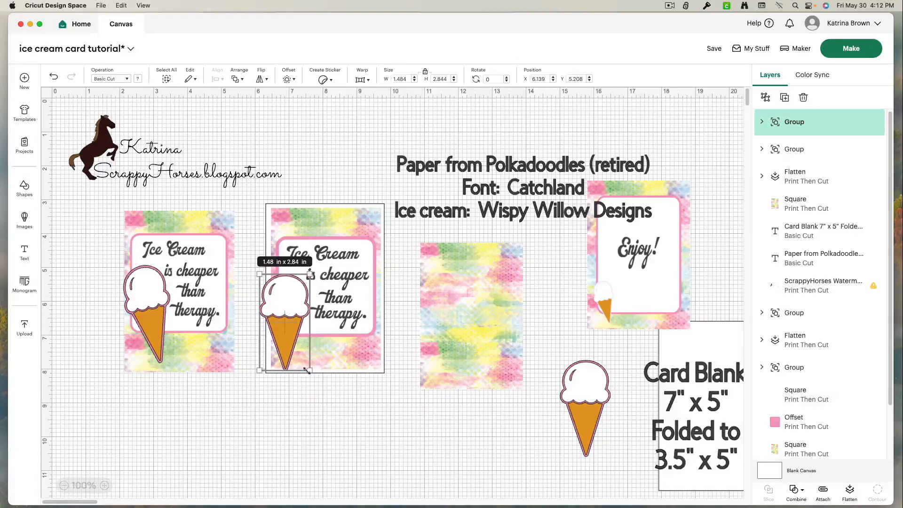
Tilt the cone on the card front to about 350° and resize it to about 1.31 x 2.83 in at the panel's lower left.
drag(312, 377, 321, 372)
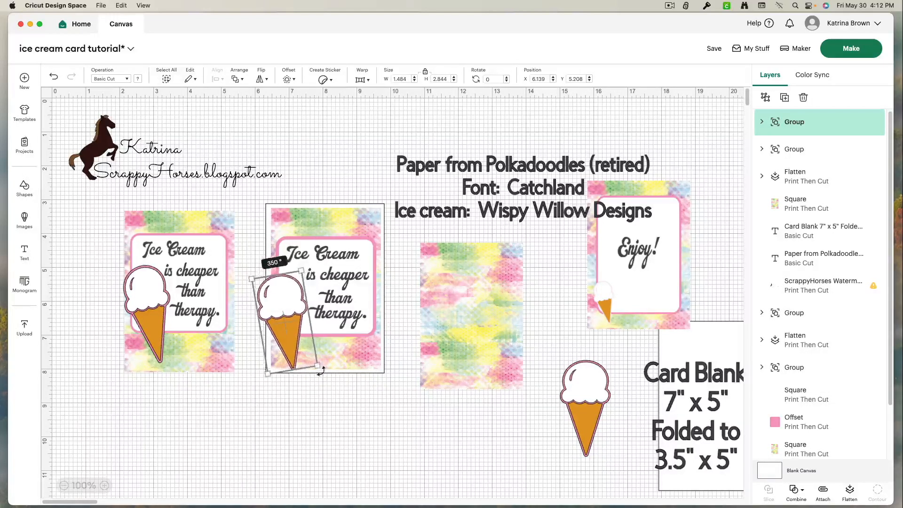
drag(287, 340, 292, 335)
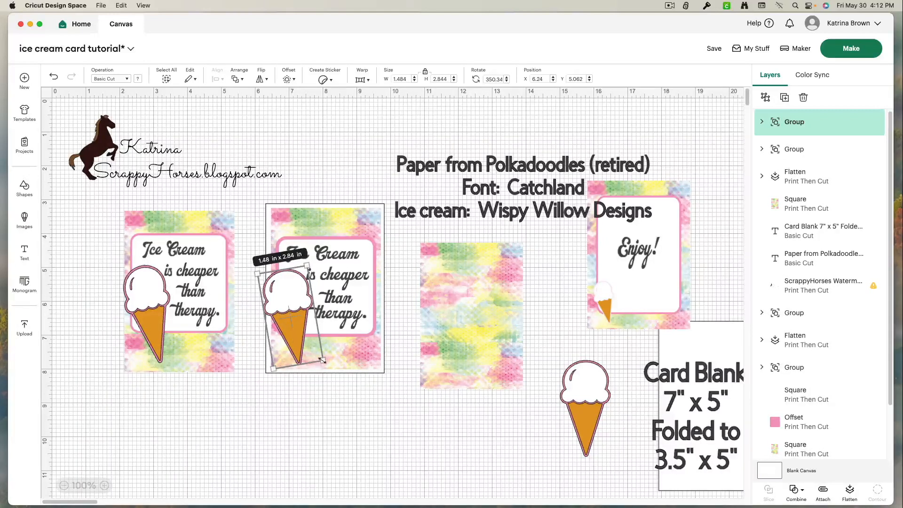
drag(323, 360, 292, 337)
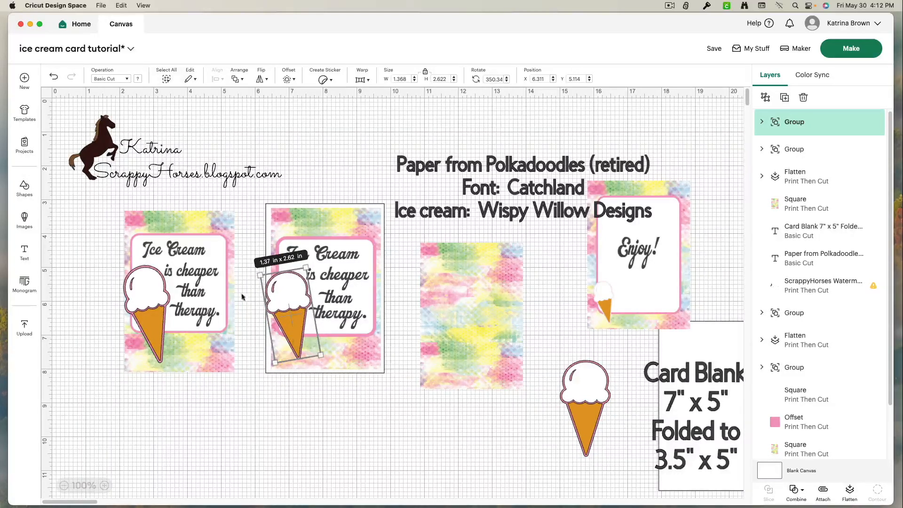
drag(319, 335, 293, 341)
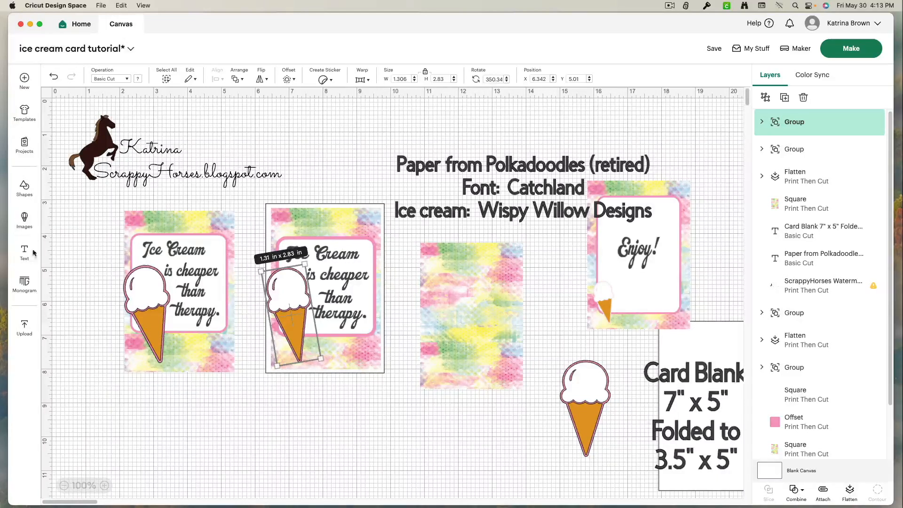
click(354, 278)
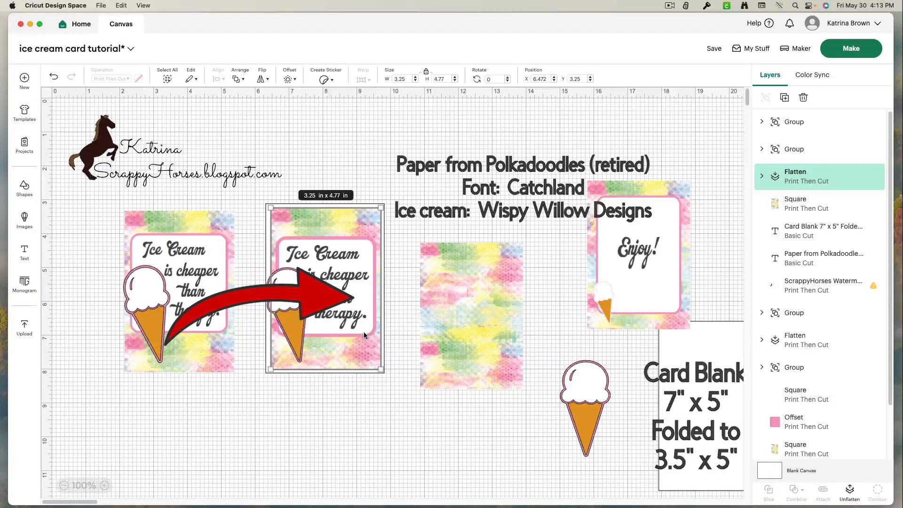
click(360, 405)
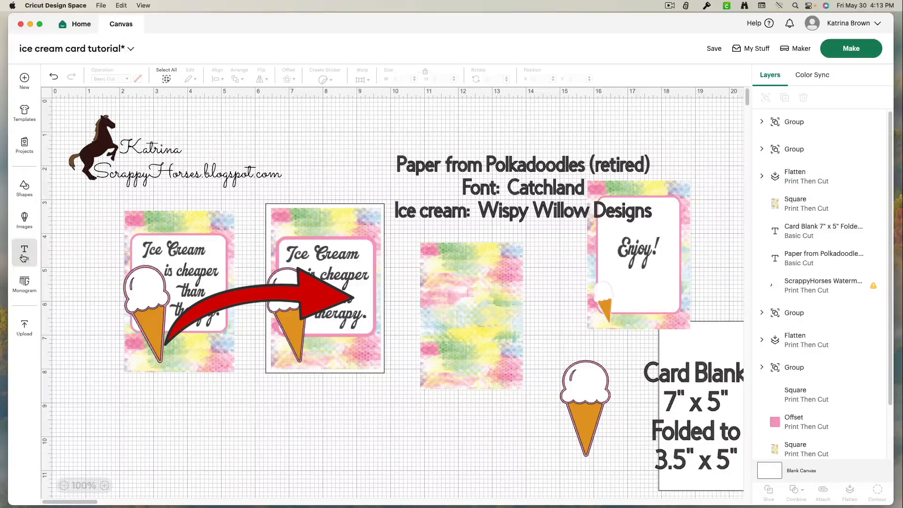
Add a rounded square stretched to about 2.44 x 3.08 in and place it on the plain watercolor rectangle.
click(24, 188)
click(117, 360)
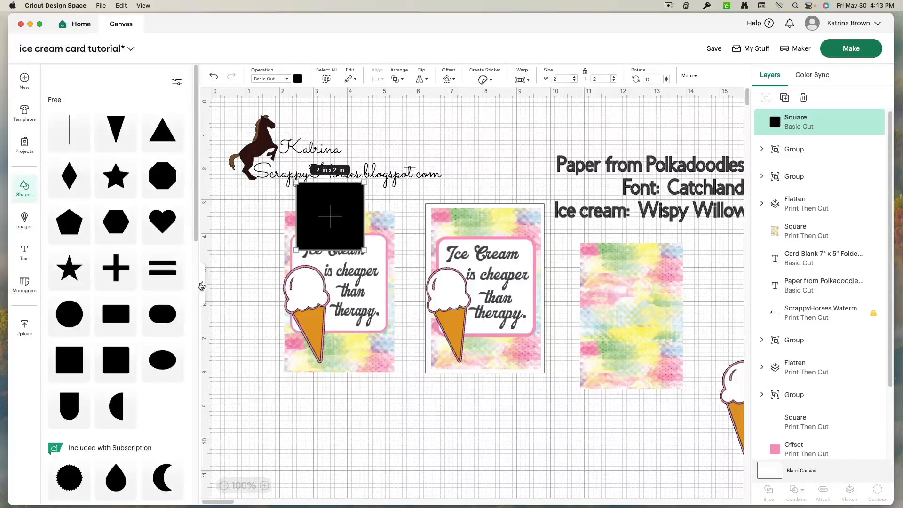
click(201, 286)
drag(188, 223, 481, 368)
drag(500, 327, 517, 326)
drag(431, 326, 427, 326)
drag(514, 339, 473, 340)
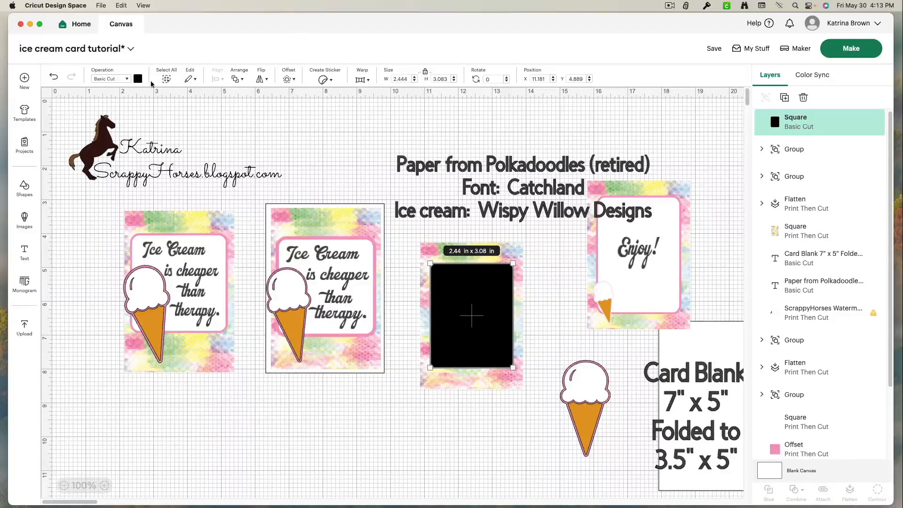
Recolor the new rounded panel white and give it a pink rounded-corner offset of 0.069 in.
click(137, 80)
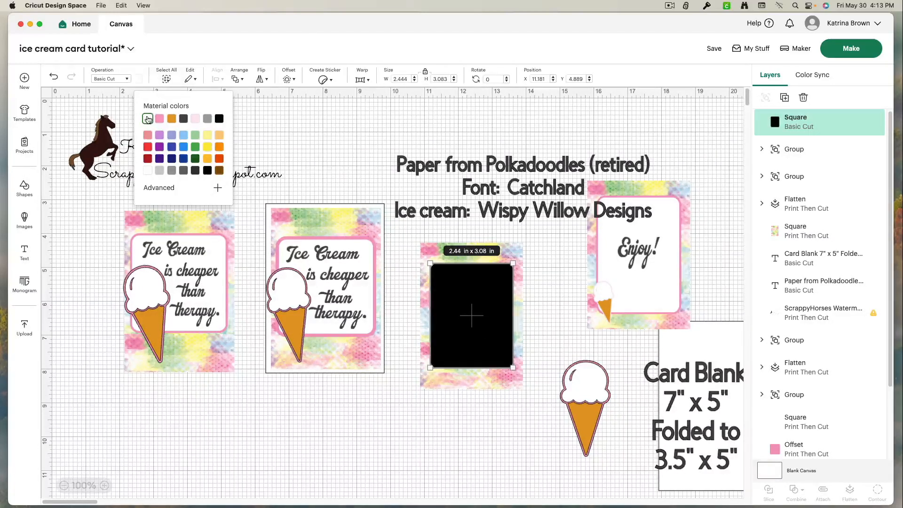
click(147, 118)
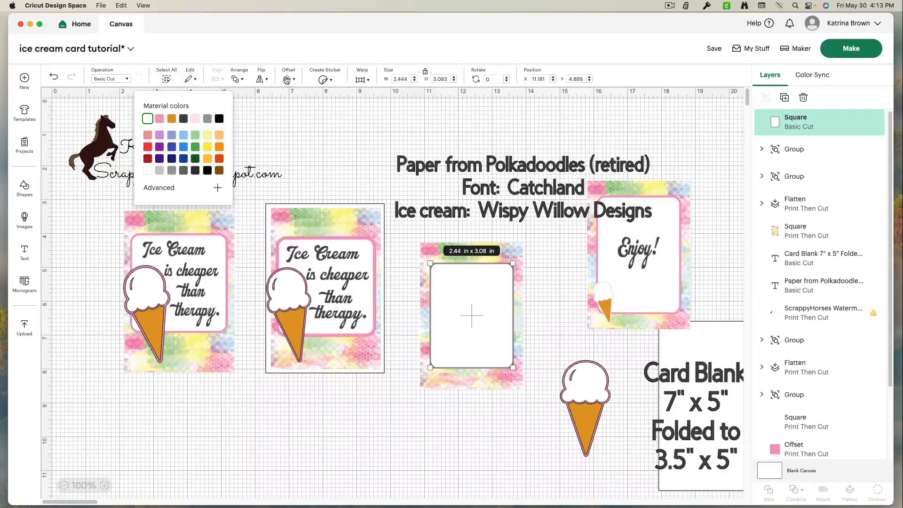
click(288, 79)
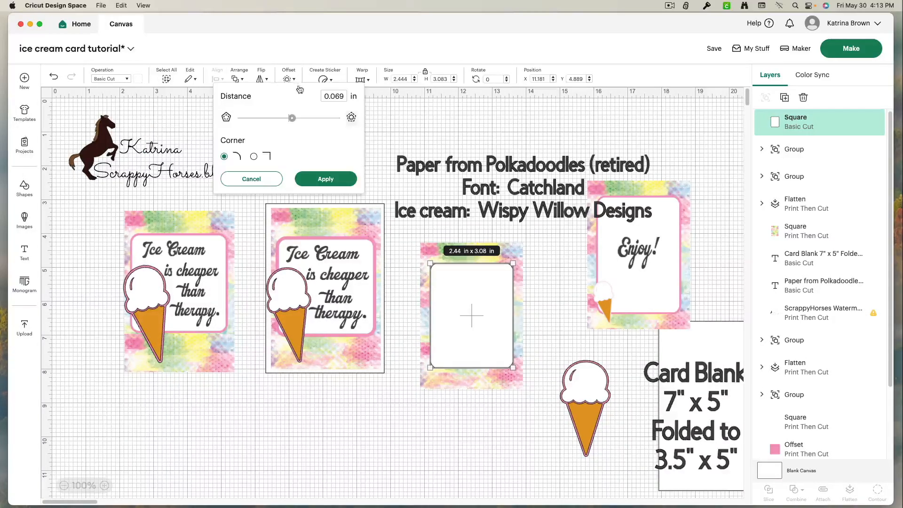
click(319, 180)
click(139, 79)
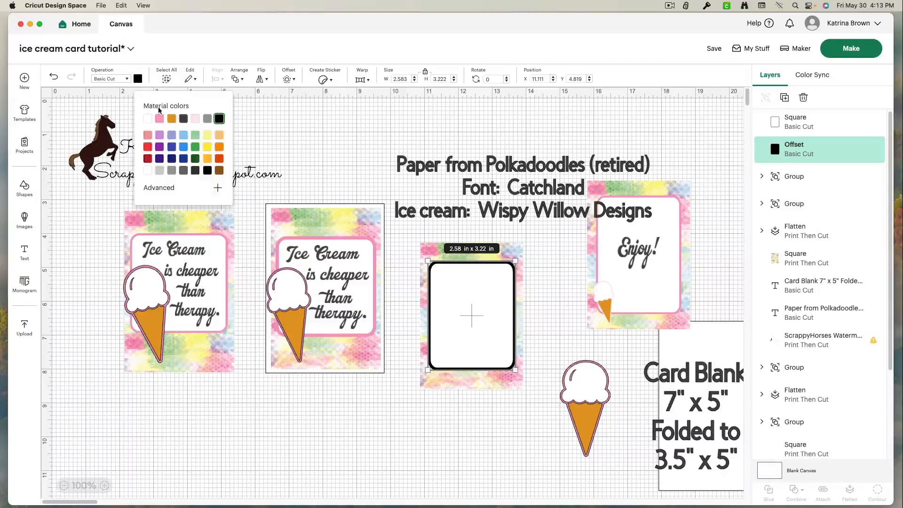
click(160, 119)
Align the centers of the white panel, its pink offset and the watercolor rectangle behind them.
drag(530, 458, 475, 310)
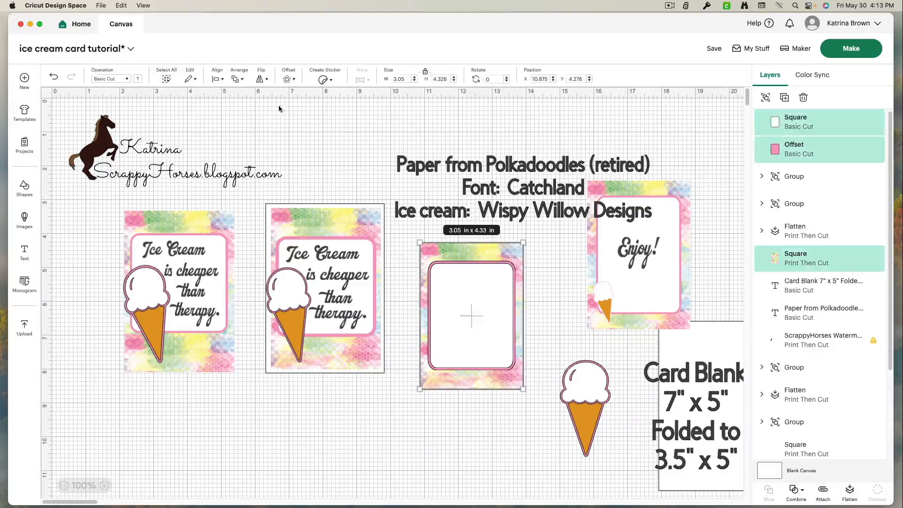
click(216, 80)
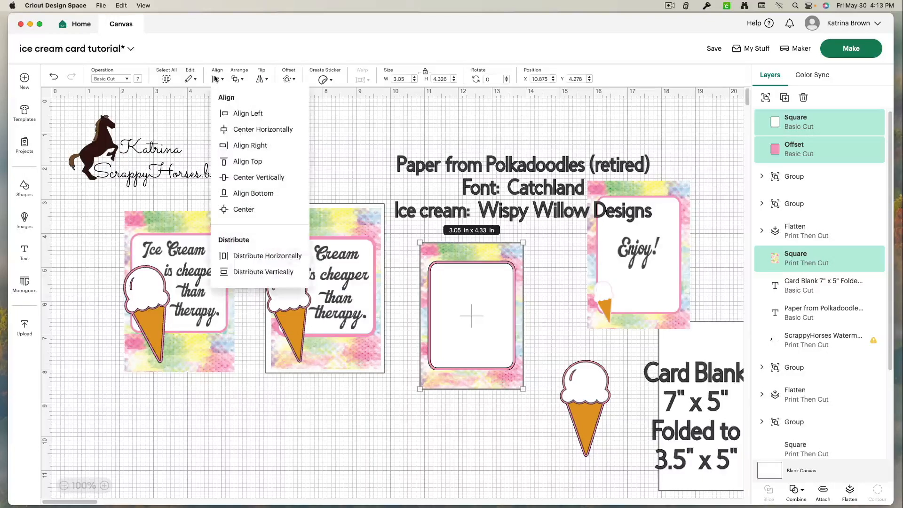
click(258, 210)
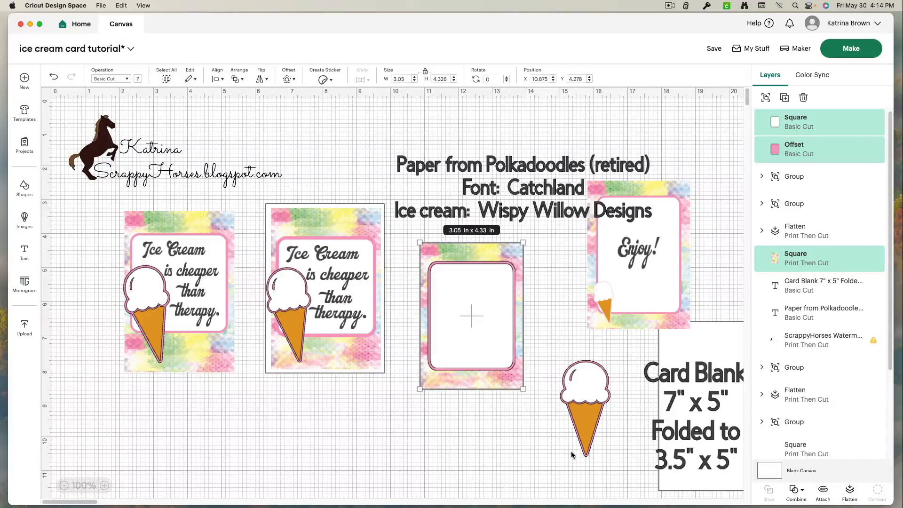
Flatten the white panel, pink offset and watercolor rectangle together, and tilt the loose ice cream cone to about 349°.
click(850, 492)
drag(582, 428, 567, 431)
drag(600, 469, 613, 465)
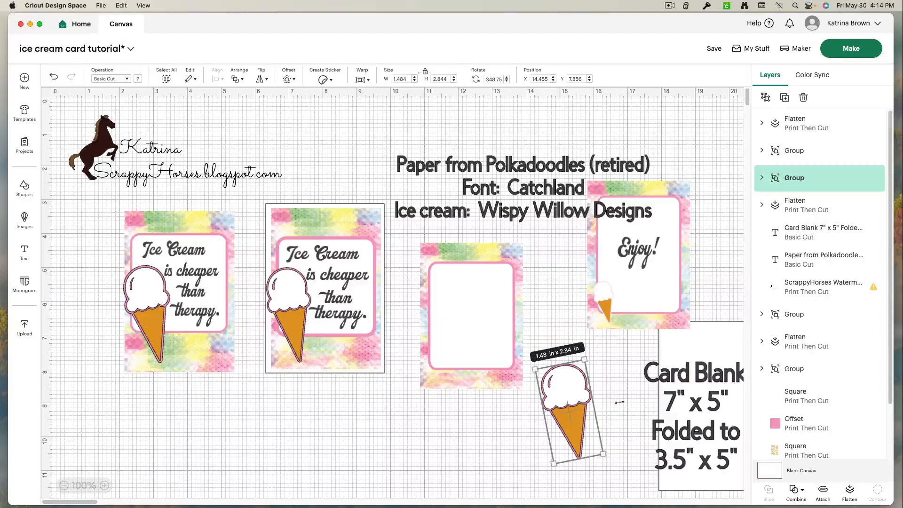
Recolor the loose cone's offset layer to a pale pink, #ffe3ef, using a custom color.
click(762, 178)
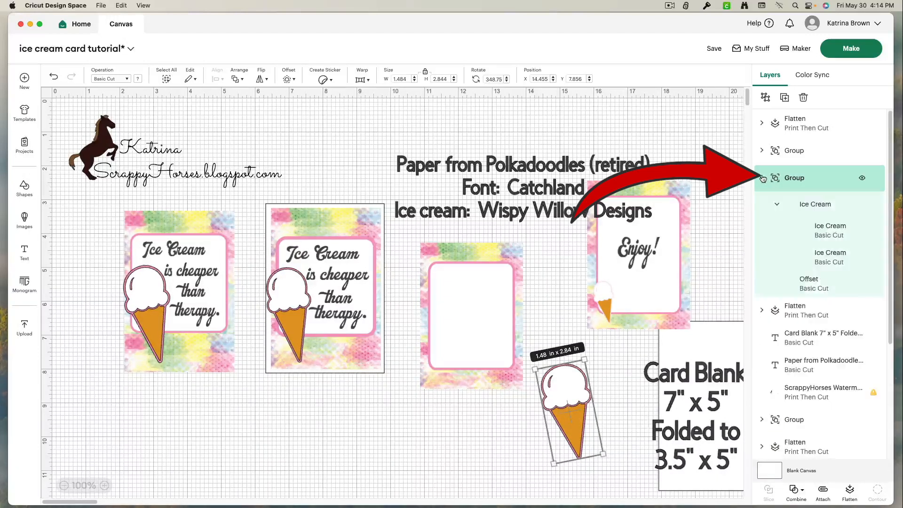
click(790, 284)
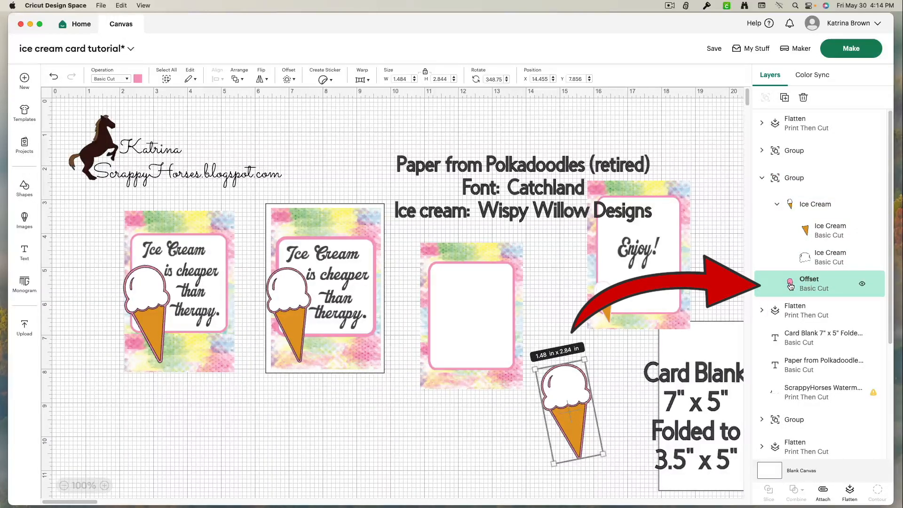
click(138, 79)
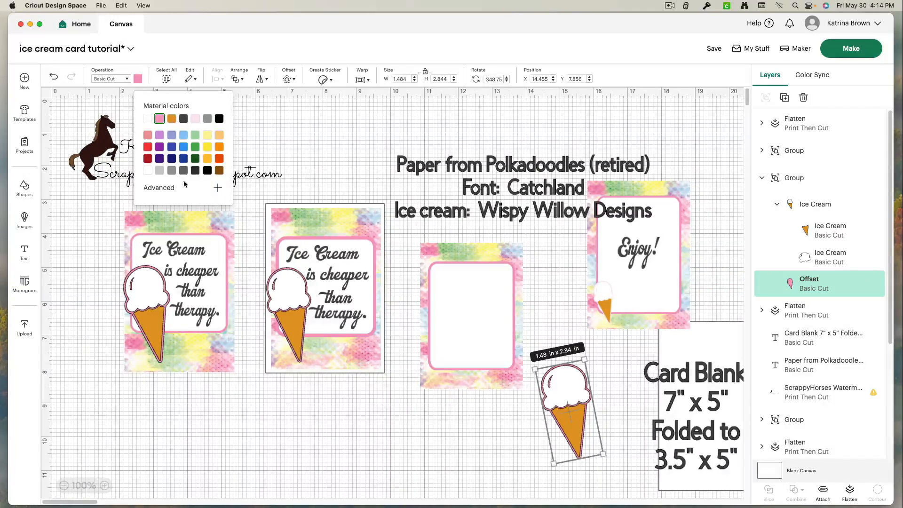
click(167, 188)
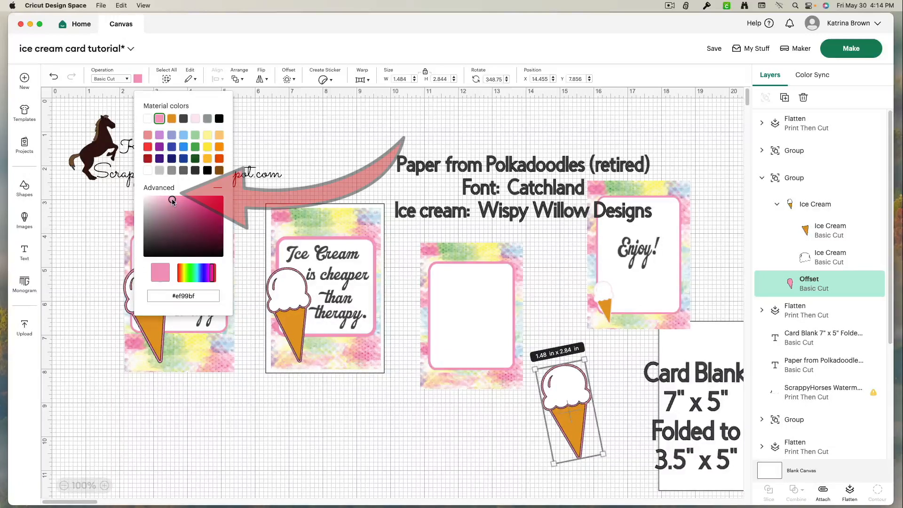
drag(172, 201, 153, 197)
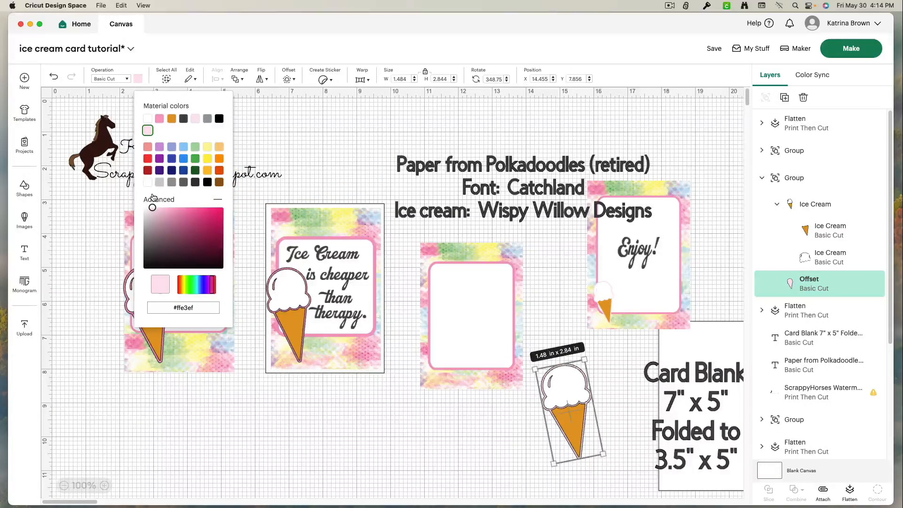
click(427, 425)
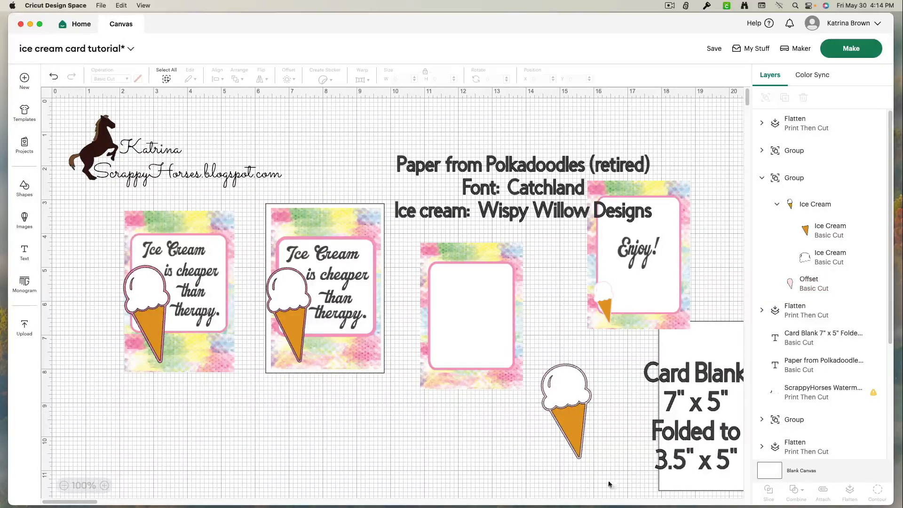
Flatten the pale-outlined cone and place it at the inside panel's lower left corner, sized about 0.79 x 1.49 in.
drag(616, 485, 530, 376)
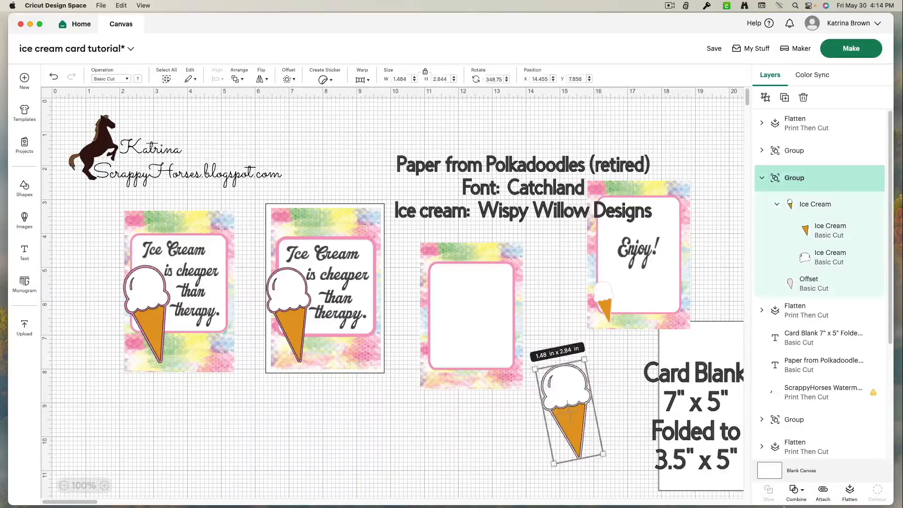
click(850, 492)
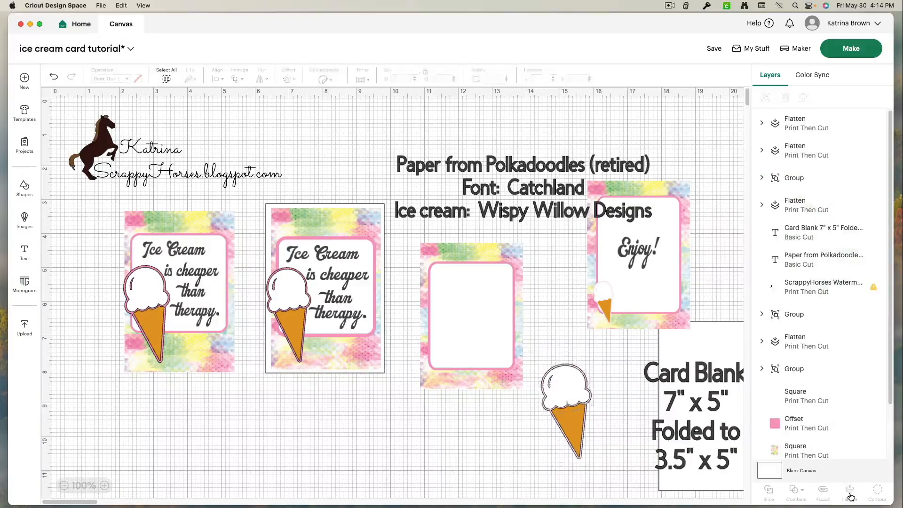
drag(592, 460, 441, 357)
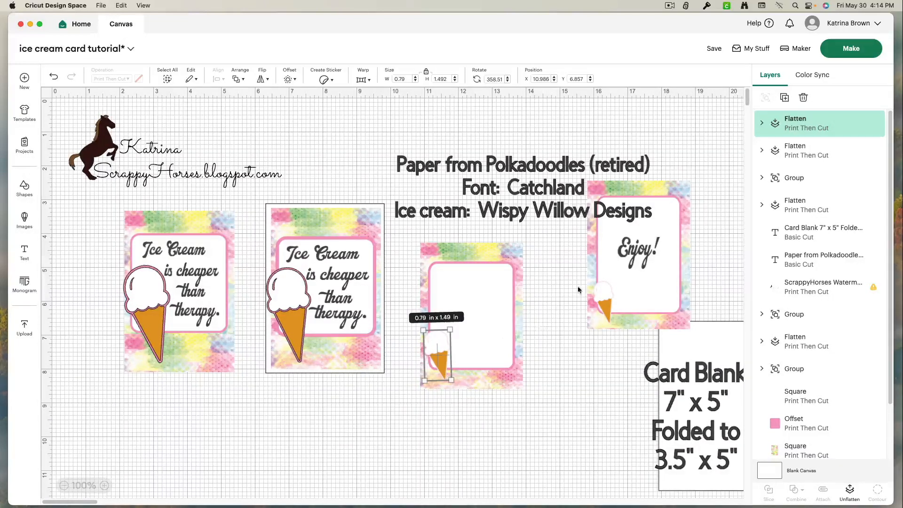
Add the text "Enjoy!" in the Catchland font, shrink it to about 1.48 x 1 in and place it on the inside panel.
click(32, 255)
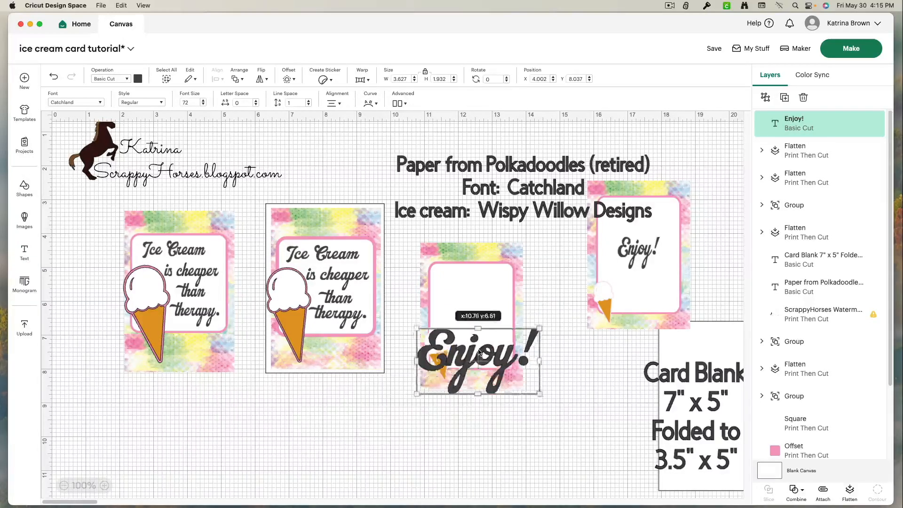
drag(479, 358, 488, 318)
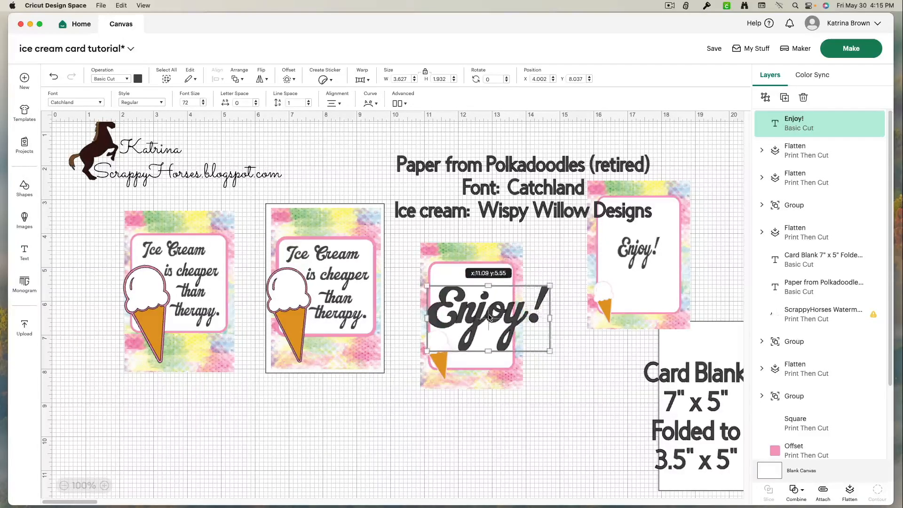
drag(549, 351, 469, 312)
drag(505, 329, 479, 308)
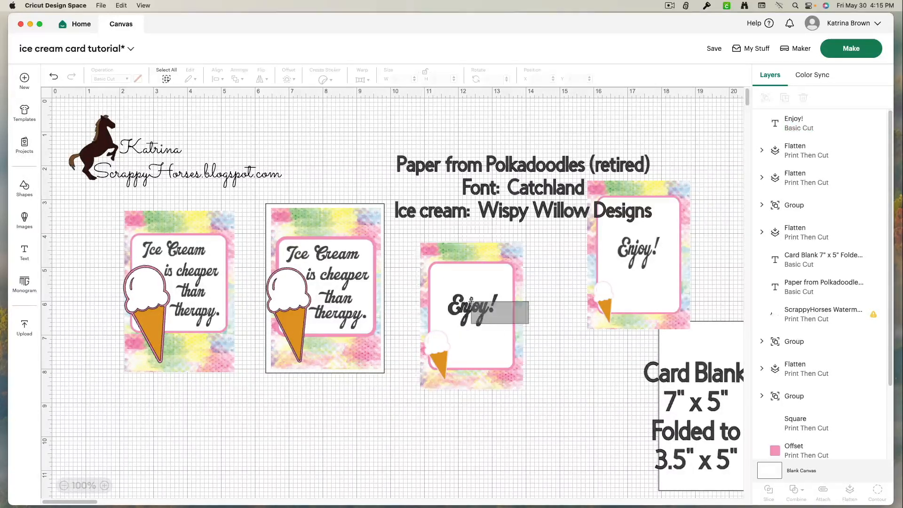
Align the centers of the "Enjoy!" text and the flattened inside panel.
shift+click(464, 282)
click(218, 74)
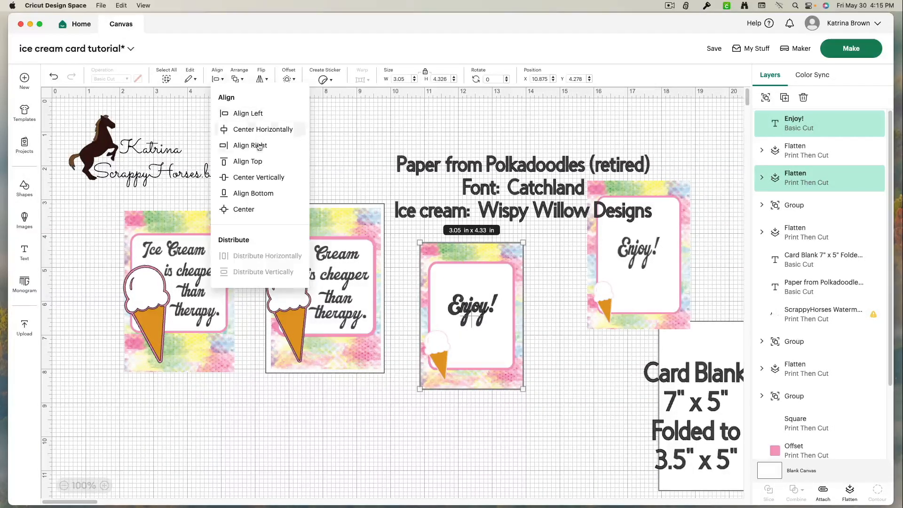
click(267, 208)
click(560, 375)
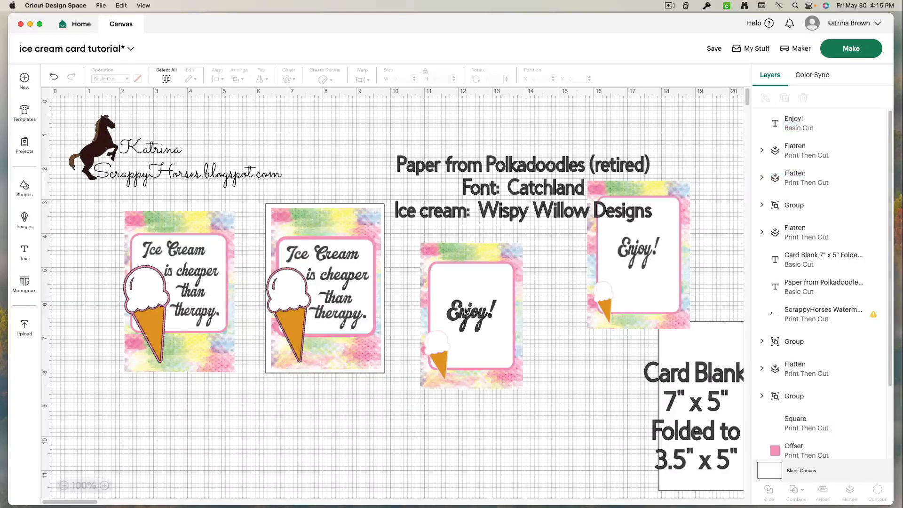
Nudge the "Enjoy!" text straight up to sit slightly above the center of the inside panel.
click(466, 313)
key(Up)
key(Up)
key(Up)
key(Up)
key(Up)
key(Up)
key(Up)
key(Up)
key(Up)
key(Up)
key(Up)
key(Up)
key(Up)
key(Up)
key(Up)
key(Up)
key(Up)
key(Up)
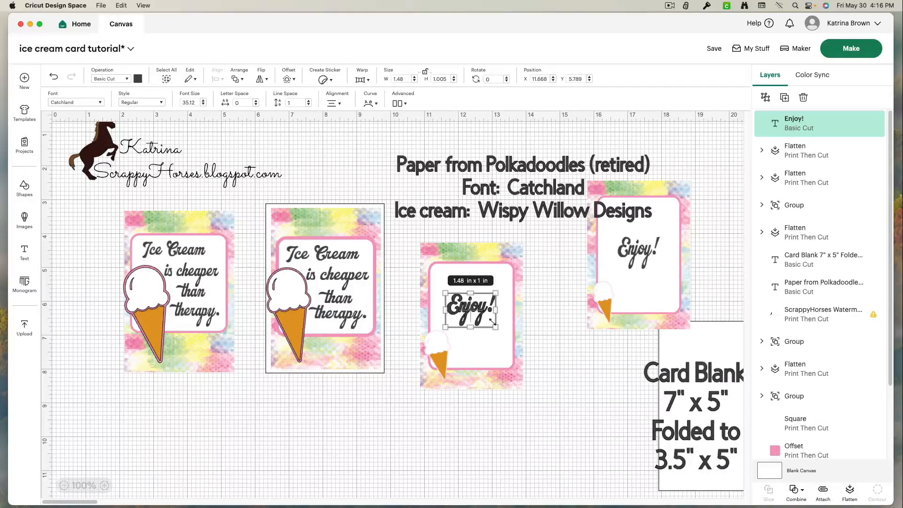
Flatten the "Enjoy!" text, small cone and inside panel together, and place the 3.5 x 5 in card base behind them.
drag(560, 422, 413, 277)
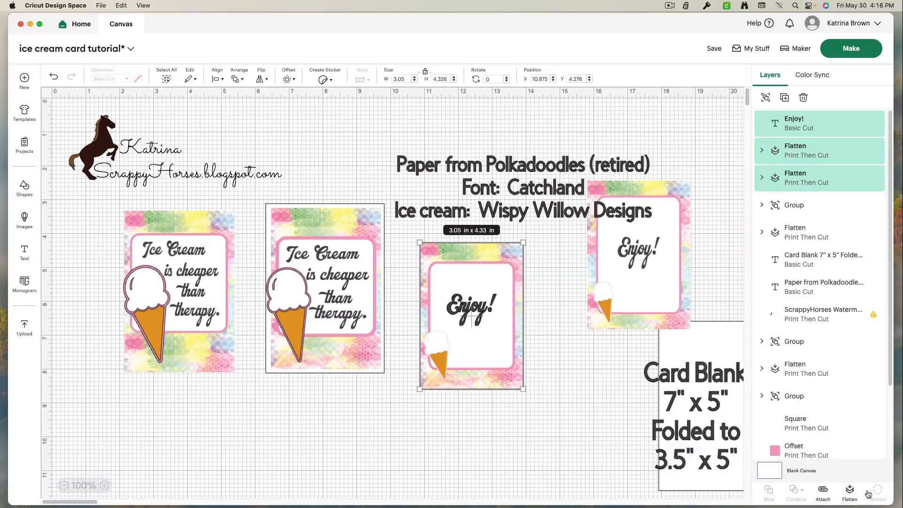
click(850, 492)
drag(713, 333, 466, 243)
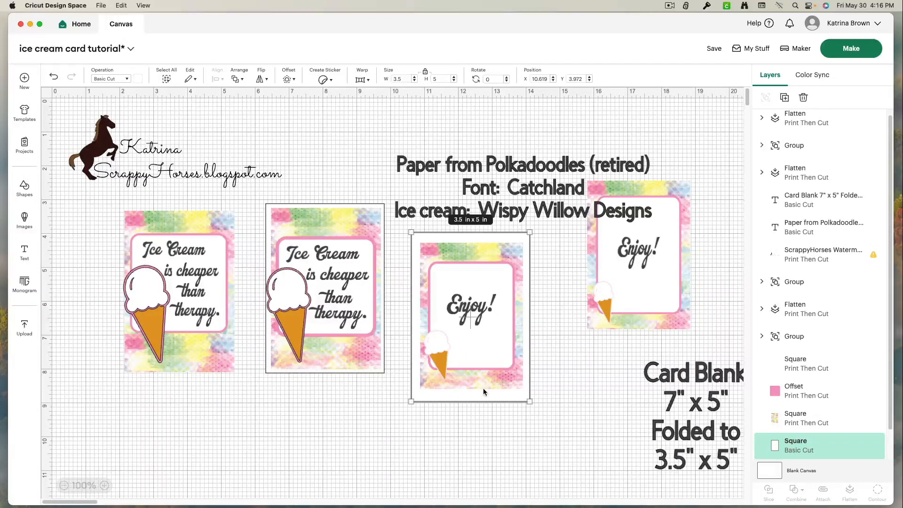
Select the outlined ice cream cone group on the card front.
click(286, 312)
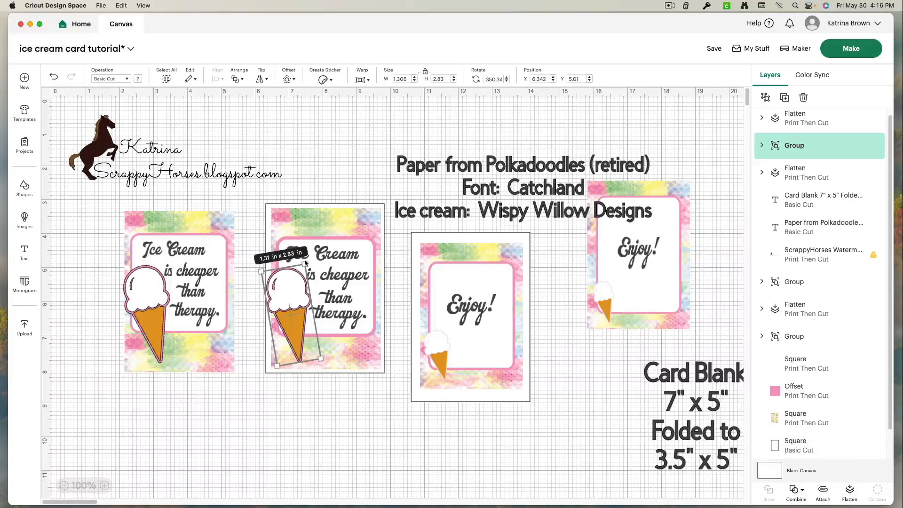